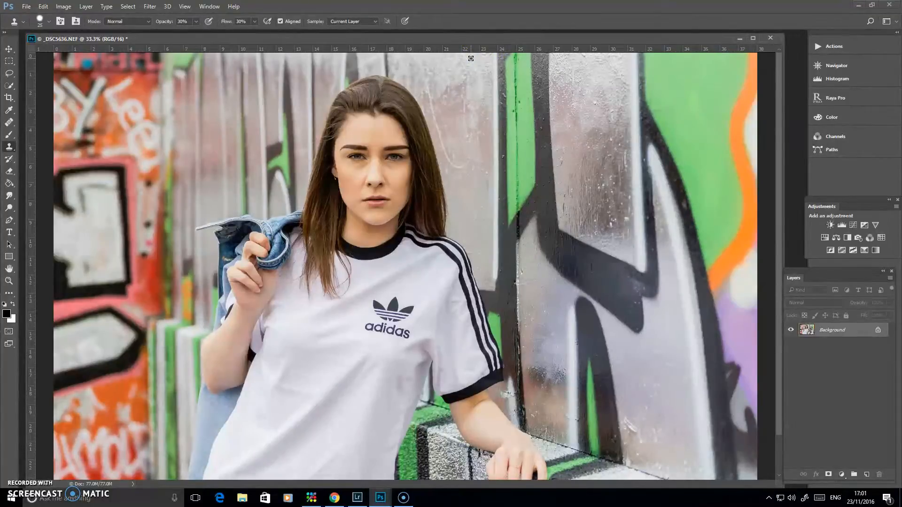
Step: Examine the face up close from forehead to chin for blemishes, shadows and uneven skin tones
{"action": "key", "text": "ctrl+plus"}
{"action": "key", "text": "ctrl+plus"}
{"action": "key", "text": "ctrl+plus"}
{"action": "key", "text": "ctrl+plus"}
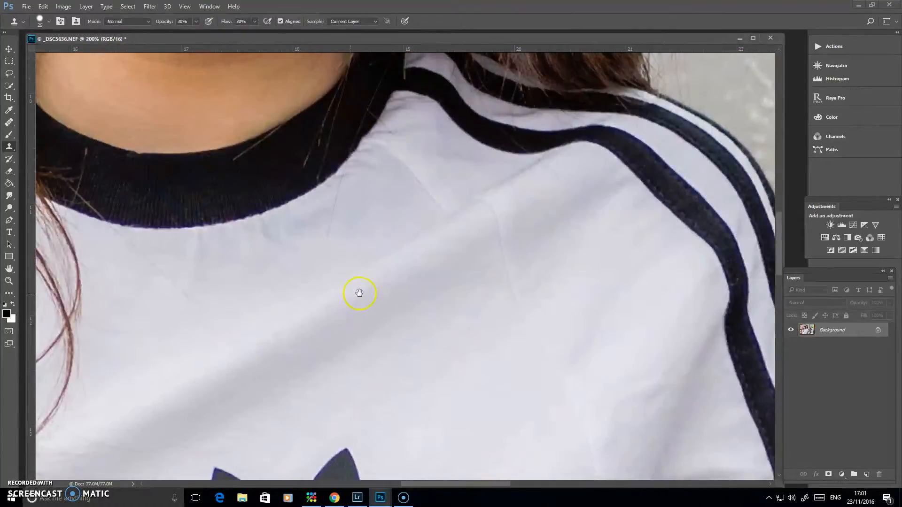
{"action": "left_click_drag", "start_coordinate": [359, 293], "coordinate": [484, 477]}
{"action": "left_click_drag", "start_coordinate": [474, 137], "coordinate": [449, 372]}
{"action": "left_click_drag", "start_coordinate": [484, 202], "coordinate": [508, 305]}
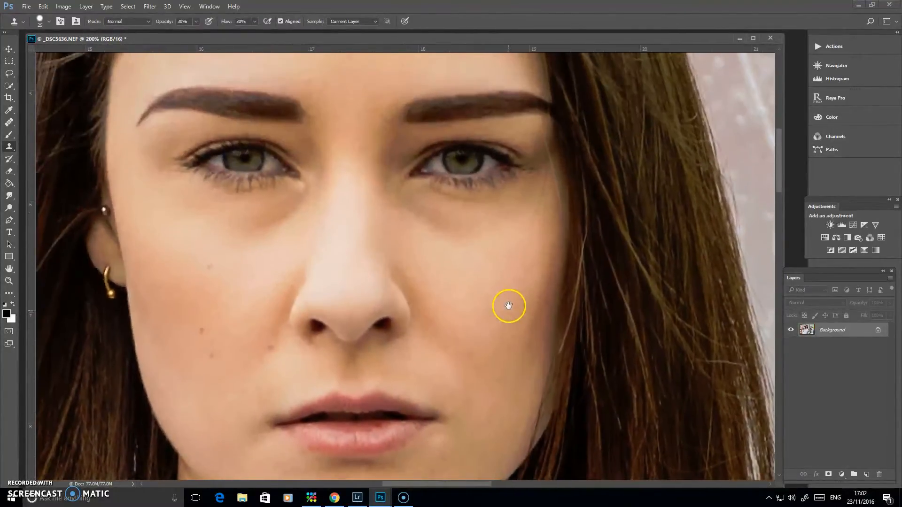
{"action": "left_click_drag", "start_coordinate": [472, 242], "coordinate": [477, 368]}
{"action": "mouse_move", "coordinate": [412, 184]}
{"action": "left_mouse_down"}
{"action": "mouse_move", "coordinate": [411, 263]}
{"action": "mouse_move", "coordinate": [382, 288]}
{"action": "mouse_move", "coordinate": [389, 233]}
{"action": "mouse_move", "coordinate": [388, 278]}
{"action": "left_mouse_up"}
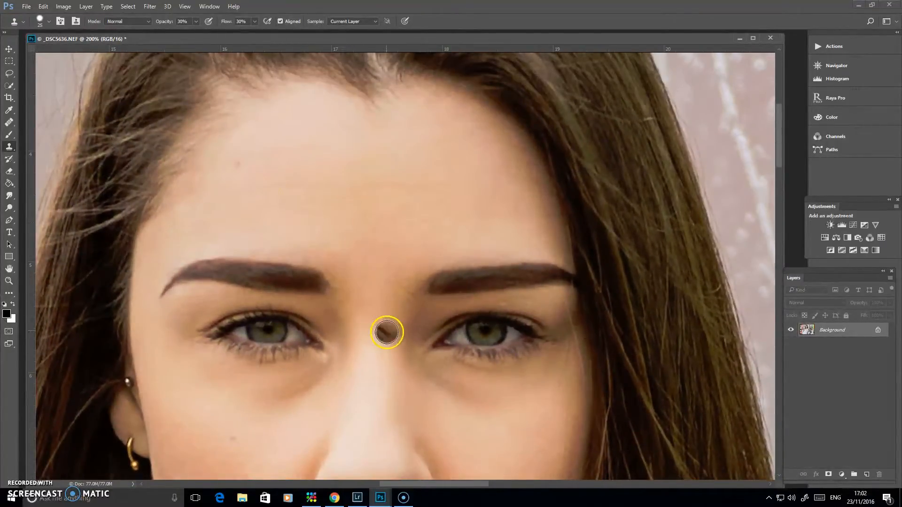
{"action": "left_click_drag", "start_coordinate": [373, 339], "coordinate": [396, 173]}
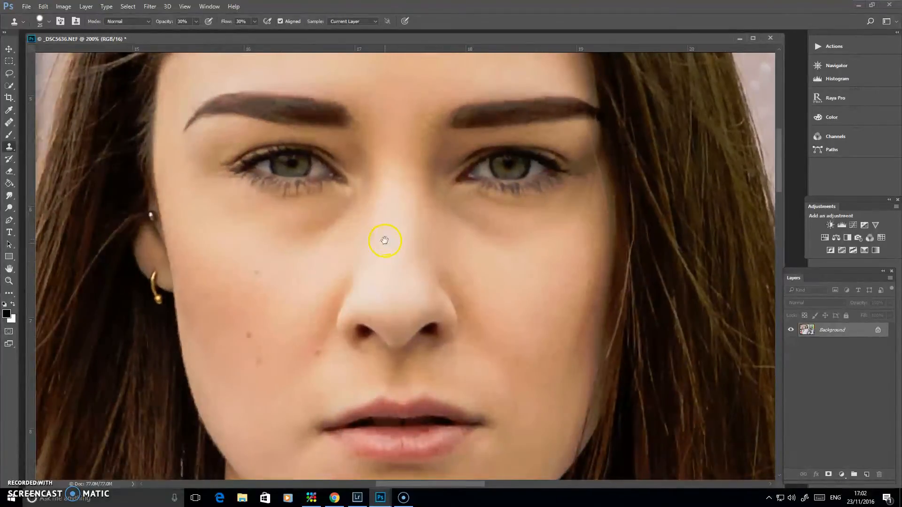
{"action": "left_click_drag", "start_coordinate": [395, 262], "coordinate": [403, 192]}
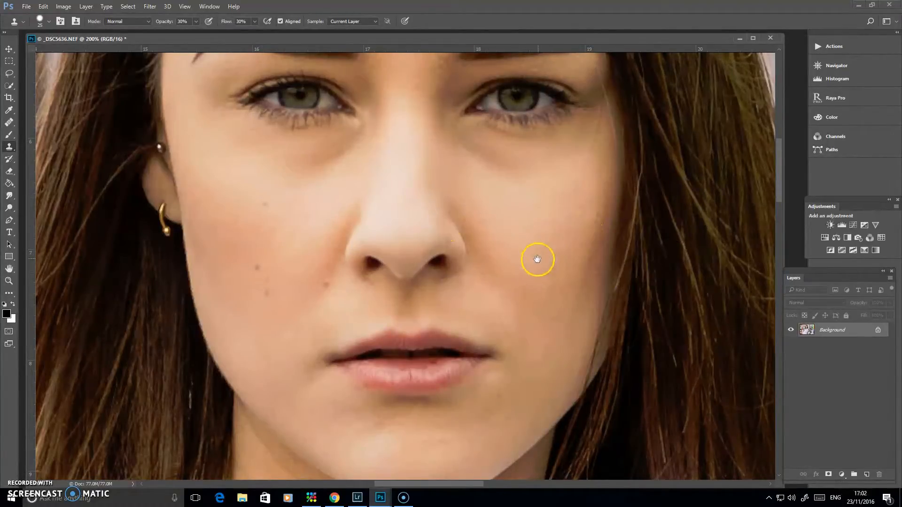
{"action": "left_click_drag", "start_coordinate": [534, 261], "coordinate": [543, 312]}
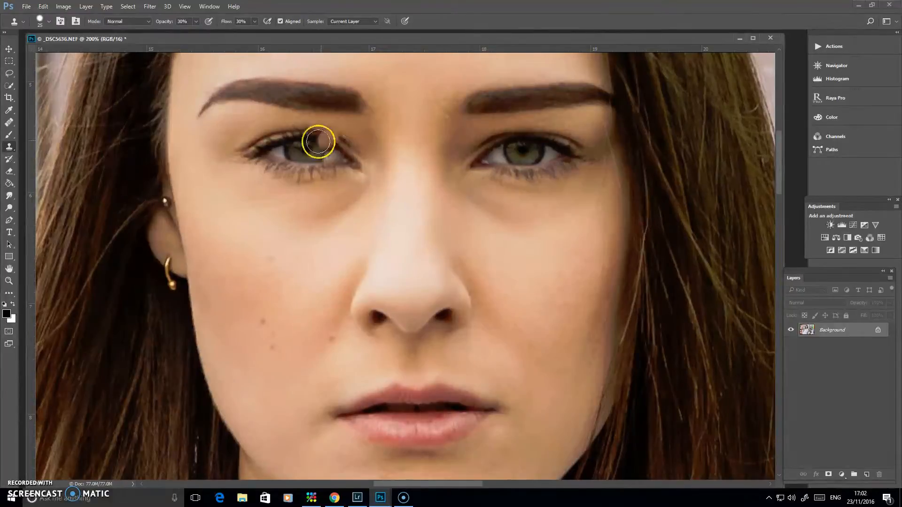
{"action": "mouse_move", "coordinate": [539, 346]}
{"action": "left_mouse_down"}
{"action": "mouse_move", "coordinate": [527, 246]}
{"action": "mouse_move", "coordinate": [535, 183]}
{"action": "left_mouse_up"}
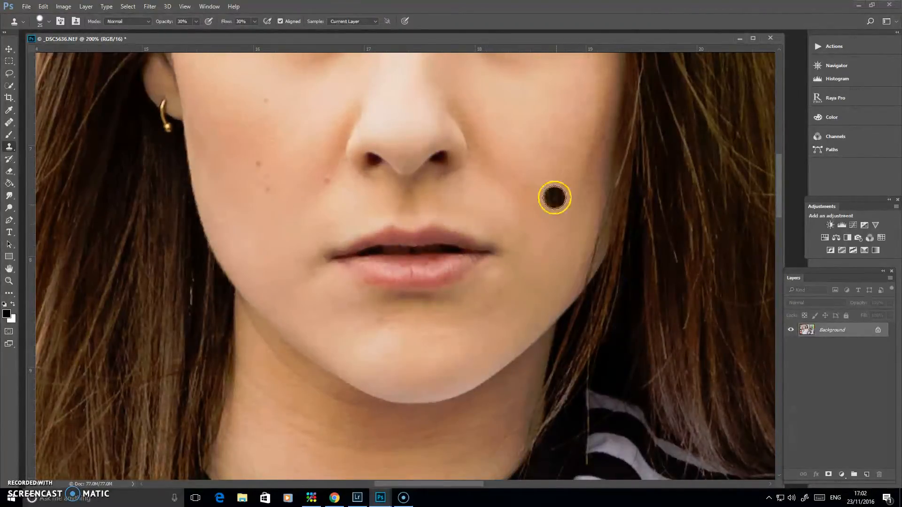
{"action": "left_click_drag", "start_coordinate": [545, 235], "coordinate": [527, 263]}
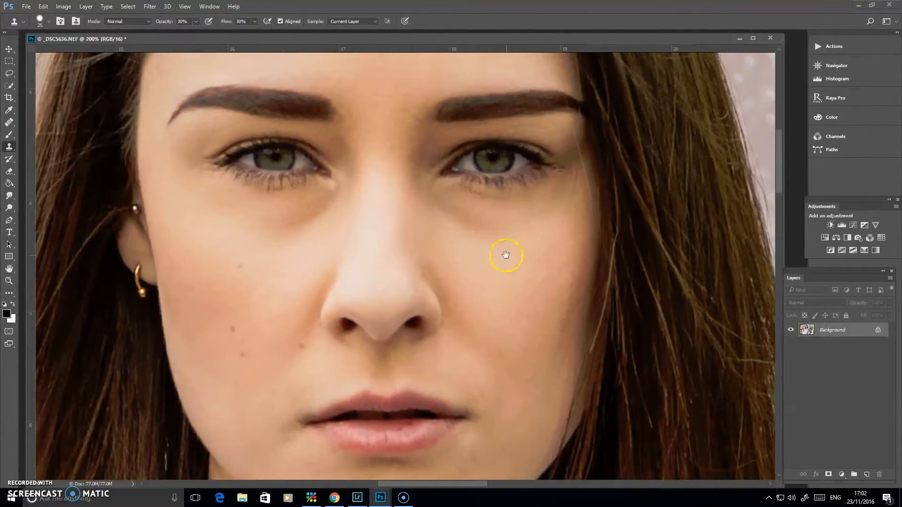
{"action": "left_click_drag", "start_coordinate": [516, 249], "coordinate": [514, 231]}
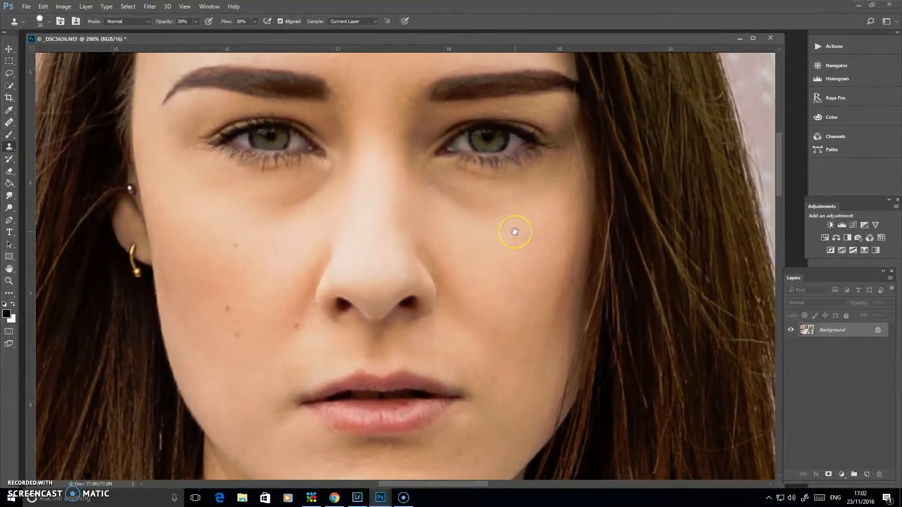
{"action": "left_click_drag", "start_coordinate": [383, 188], "coordinate": [406, 186]}
{"action": "key", "text": "ctrl+z"}
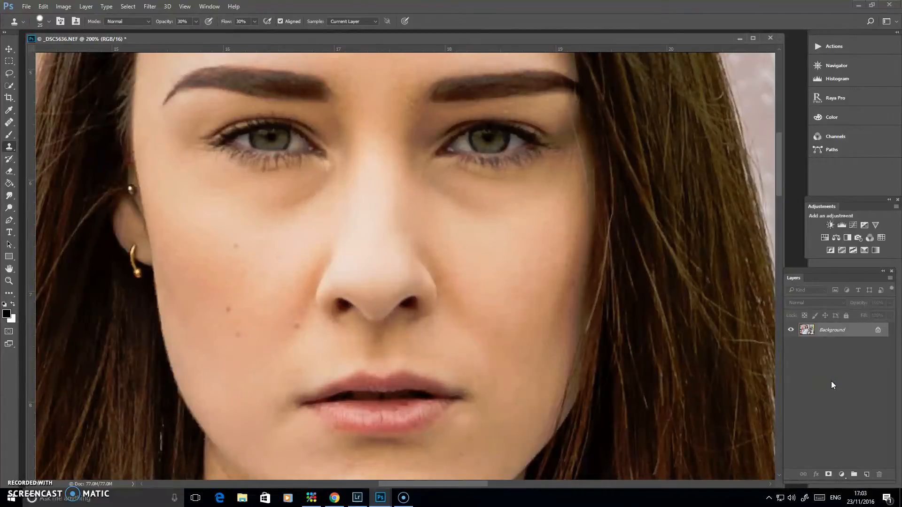
Step: Duplicate the Background layer twice, hide the upper copy and make the lower copy, Layer 1, active
{"action": "key", "text": "ctrl+j"}
{"action": "key", "text": "ctrl+j"}
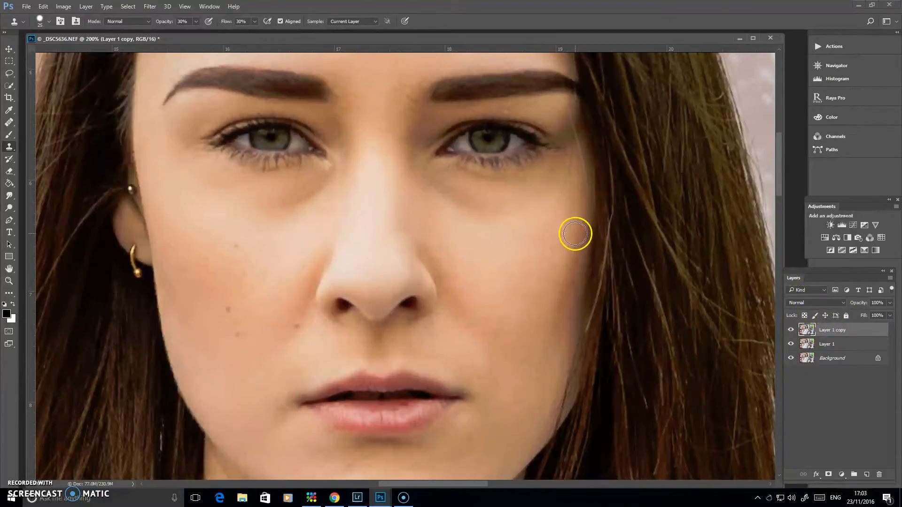
{"action": "left_click", "coordinate": [807, 345]}
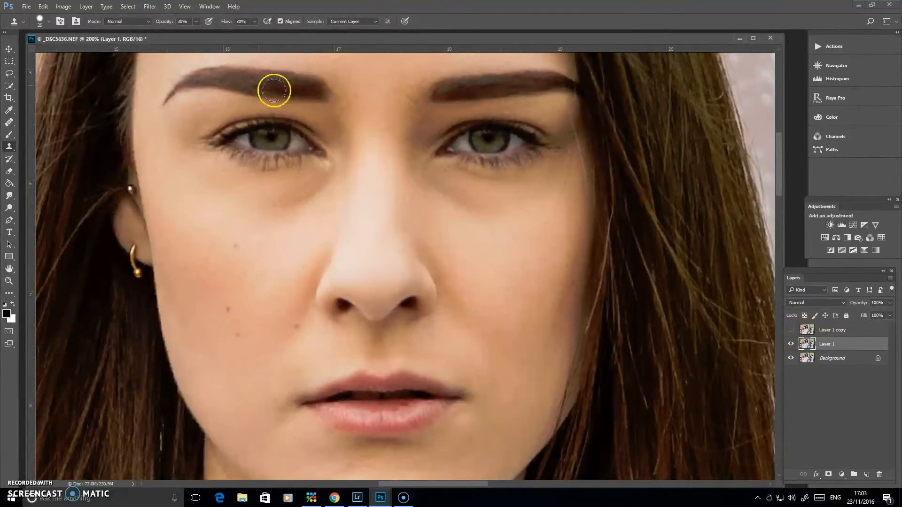
Step: Apply a Gaussian Blur with a radius of 8.0 pixels to Layer 1
{"action": "left_click", "coordinate": [153, 7]}
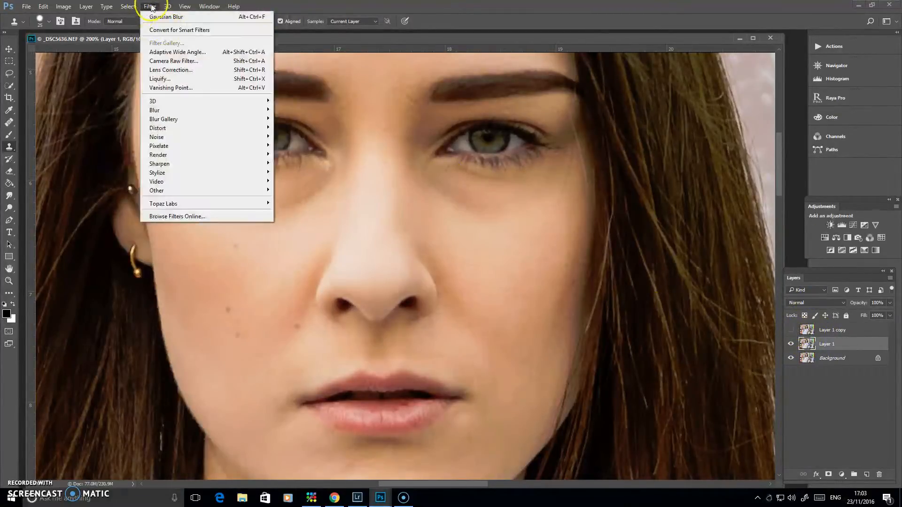
{"action": "mouse_move", "coordinate": [153, 111]}
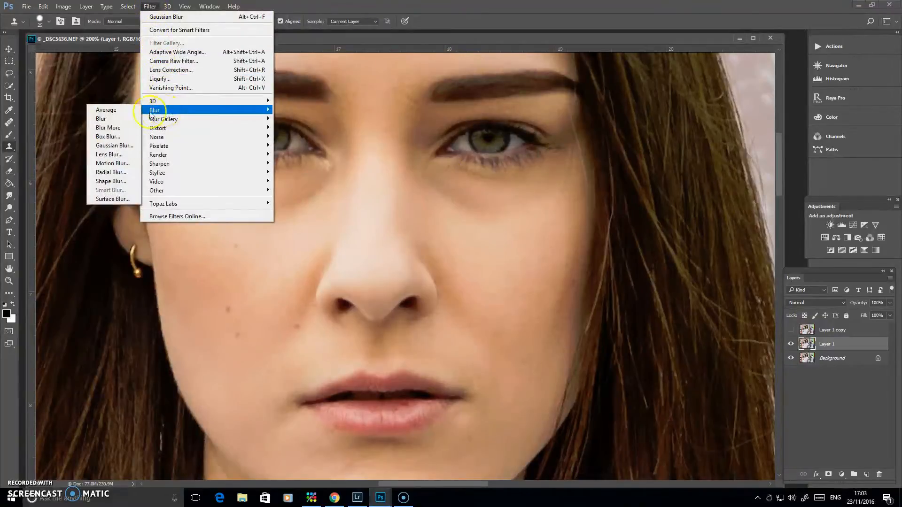
{"action": "left_click", "coordinate": [126, 149]}
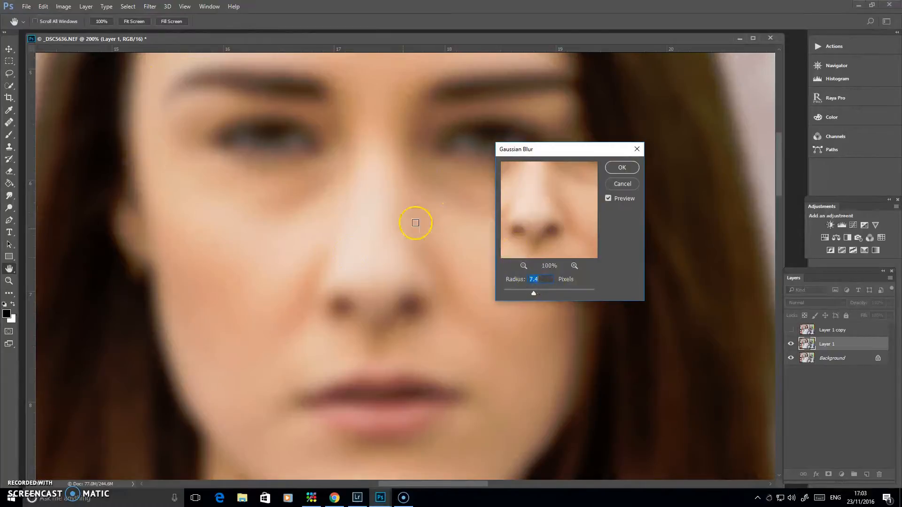
{"action": "left_click_drag", "start_coordinate": [513, 295], "coordinate": [514, 293]}
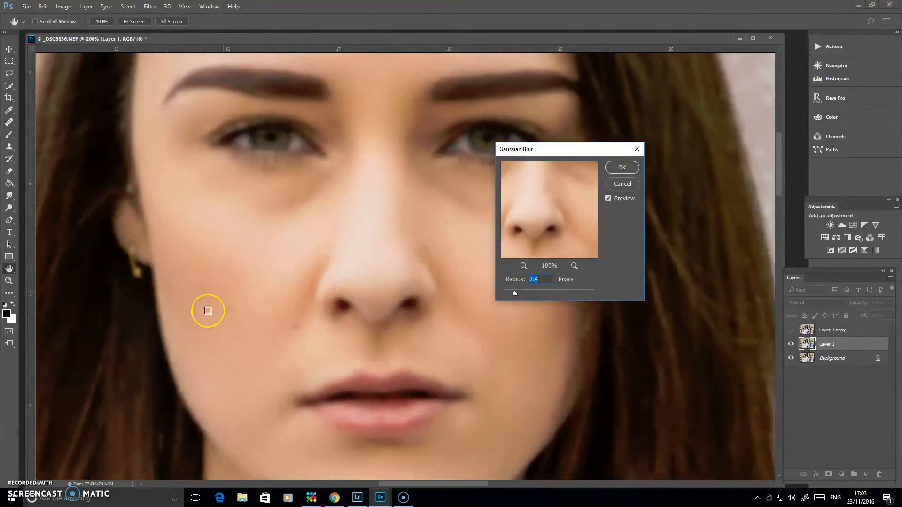
{"action": "left_click_drag", "start_coordinate": [522, 293], "coordinate": [536, 294]}
{"action": "left_click", "coordinate": [559, 294]}
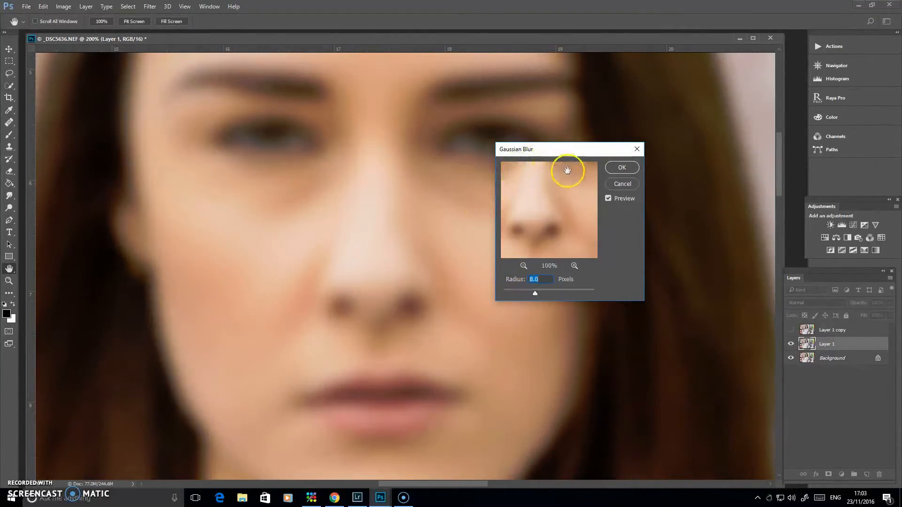
{"action": "left_click", "coordinate": [618, 167]}
{"action": "key", "text": "s"}
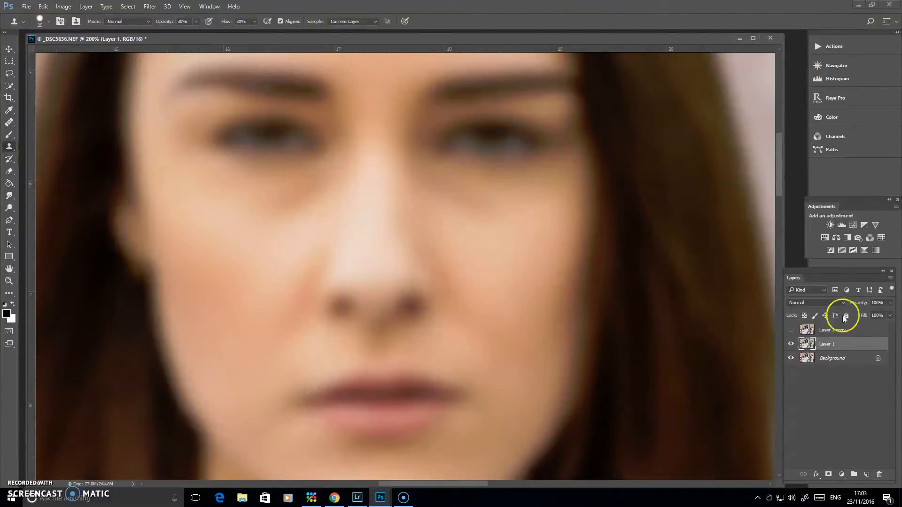
Step: Show Layer 1 copy and run Apply Image on it with Layer 1, inverted RGB channel, Add blending, 100% opacity, scale 2 and offset 0
{"action": "left_click", "coordinate": [813, 330]}
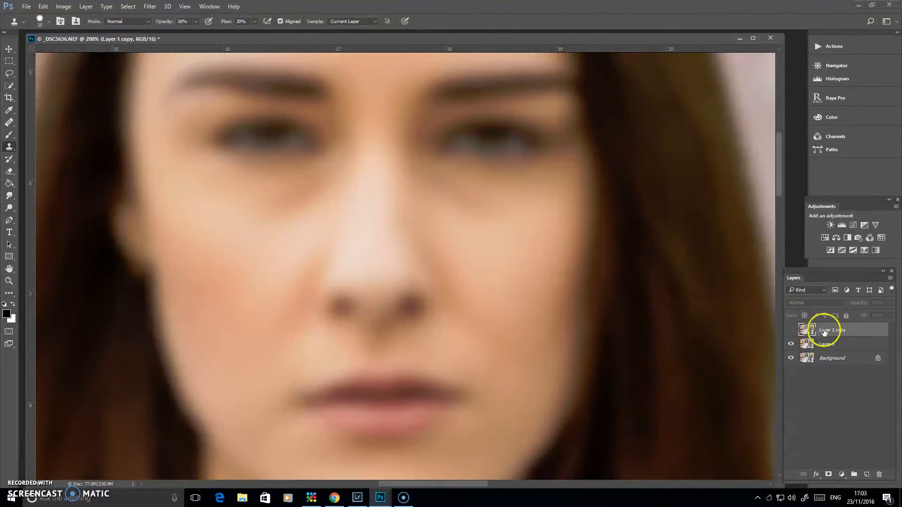
{"action": "left_click", "coordinate": [793, 330]}
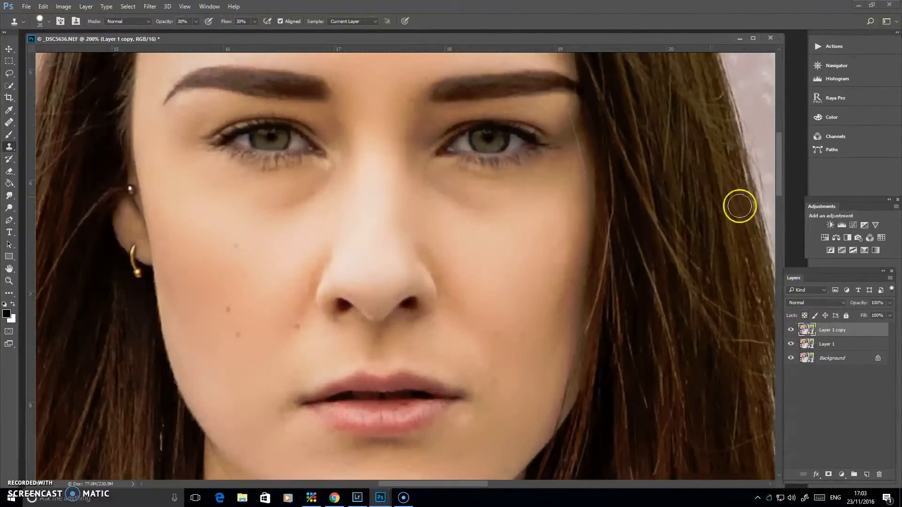
{"action": "left_click", "coordinate": [64, 7]}
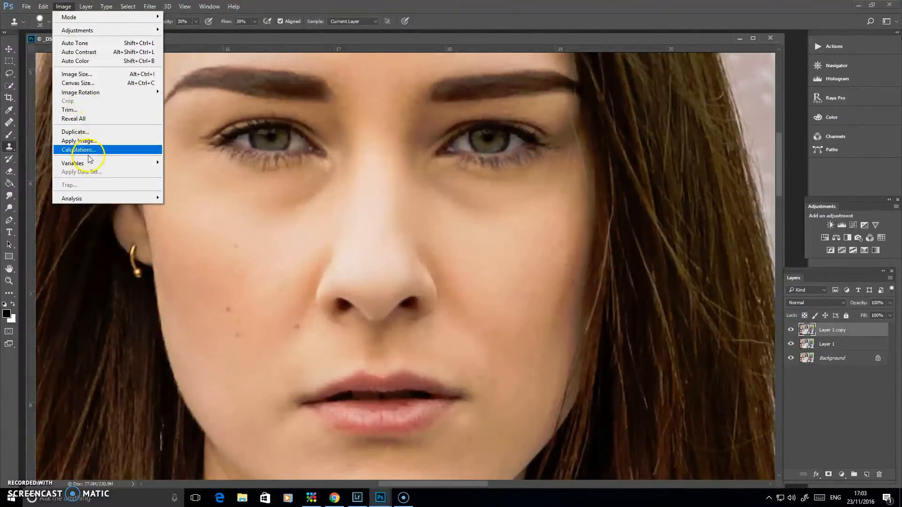
{"action": "left_click", "coordinate": [77, 141]}
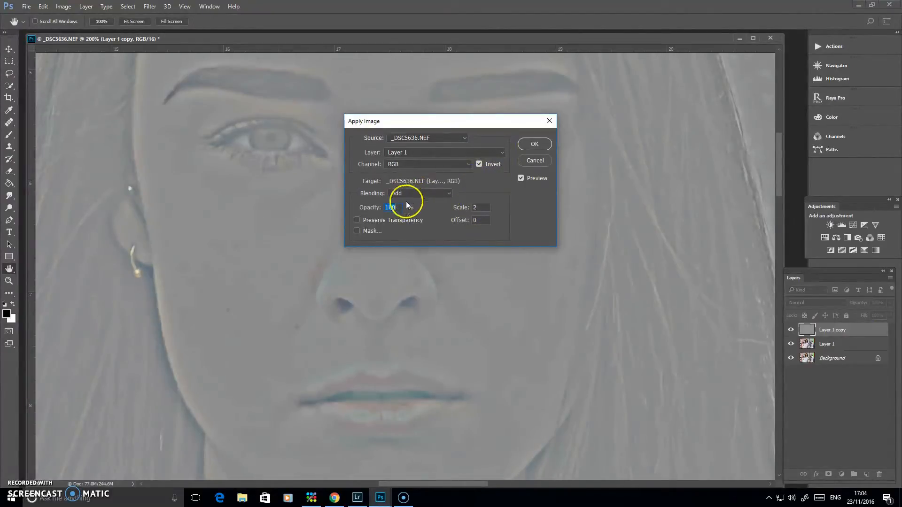
{"action": "left_click", "coordinate": [535, 144]}
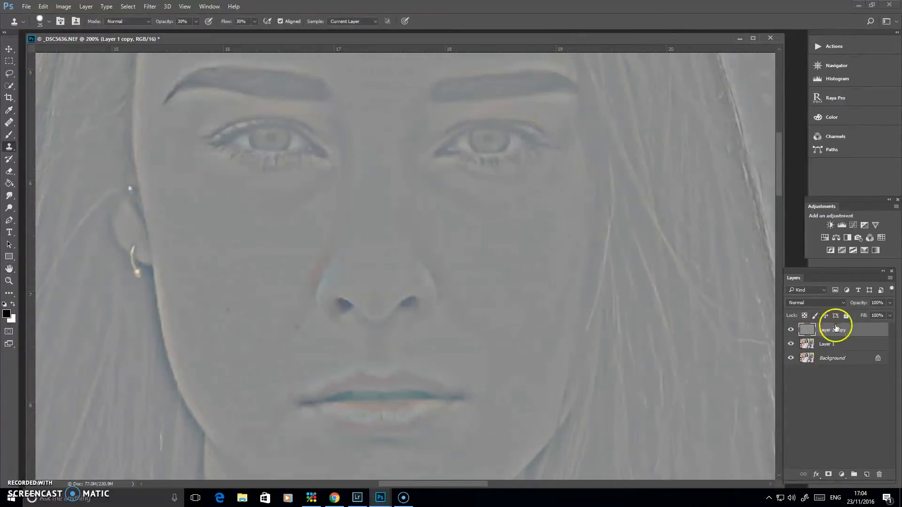
Step: Set Layer 1 copy's blend mode to Linear Light and group it together with Layer 1
{"action": "left_click", "coordinate": [838, 302]}
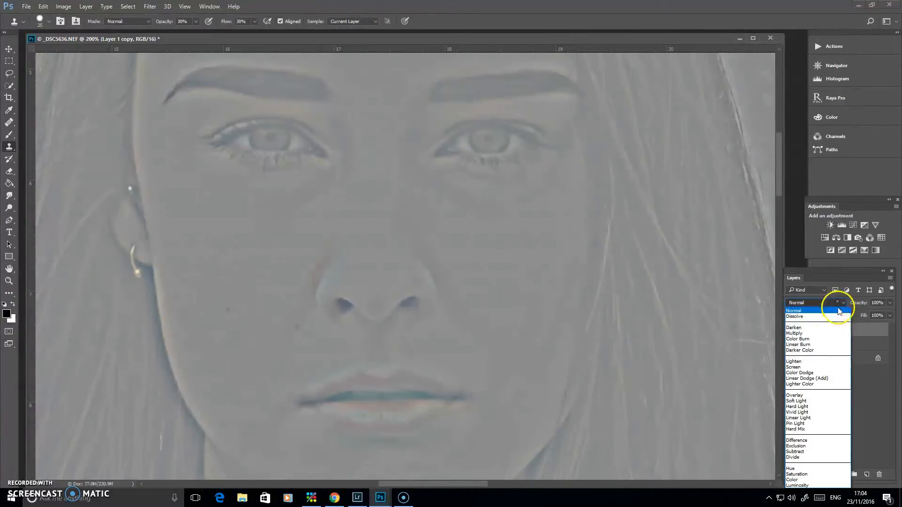
{"action": "left_click", "coordinate": [809, 417]}
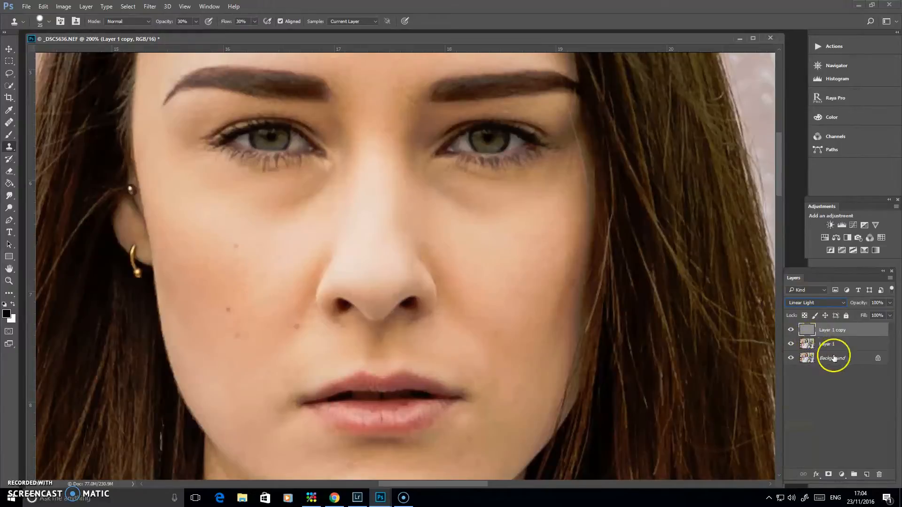
{"action": "key", "text": "shift"}
{"action": "key", "text": "shift"}
{"action": "left_click", "coordinate": [809, 345], "text": "shift"}
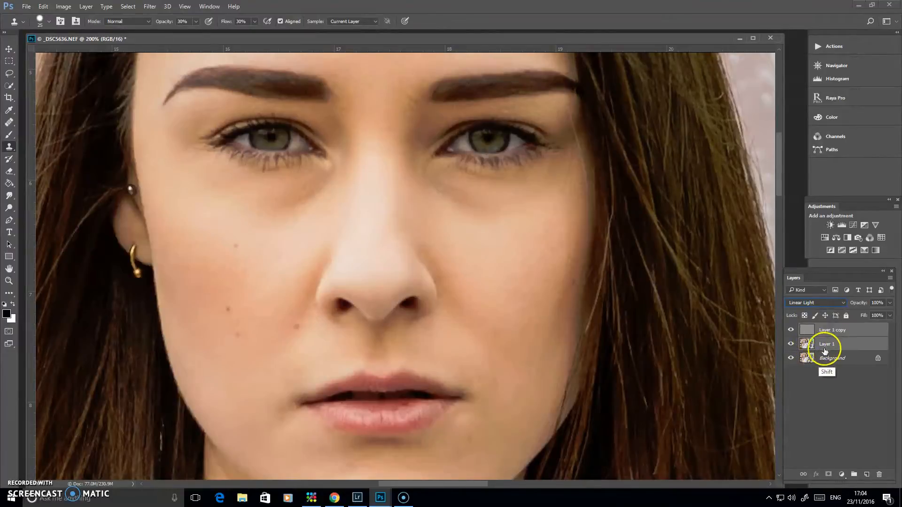
{"action": "key", "text": "ctrl"}
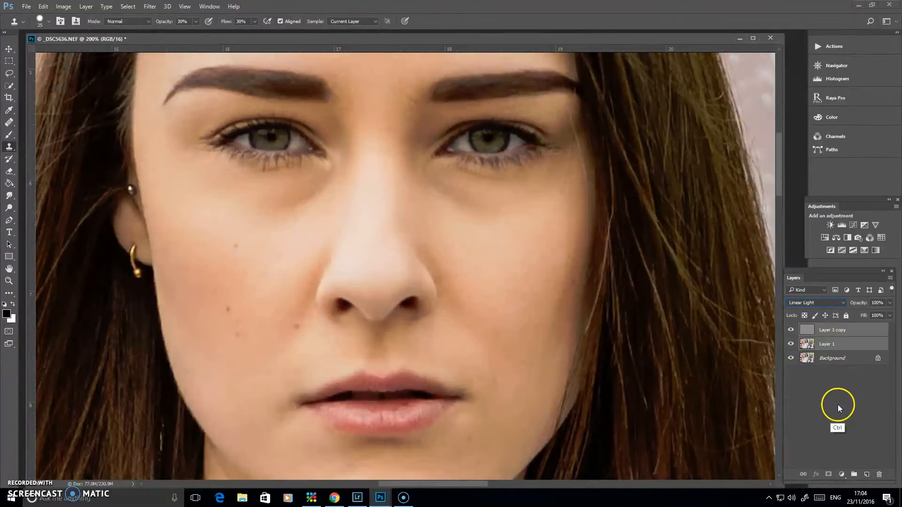
{"action": "key", "text": "ctrl+g"}
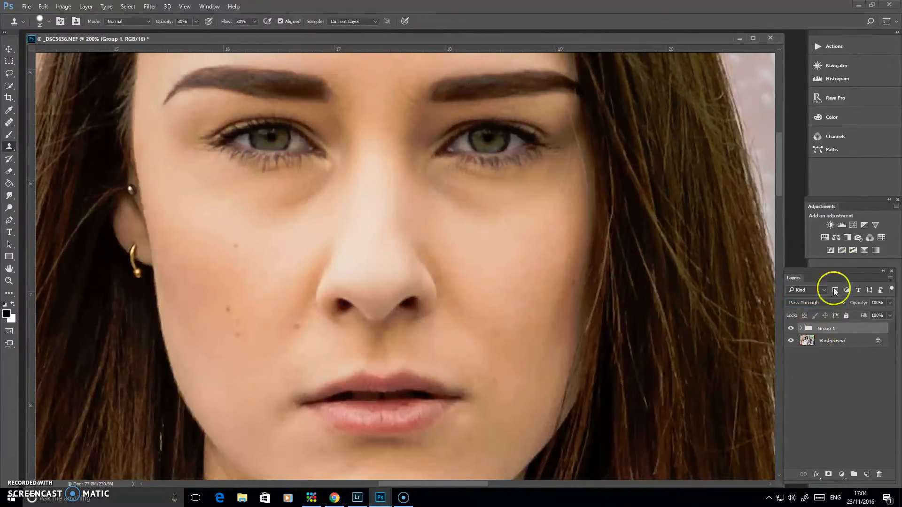
Step: Expand Group 1 and compare the portrait with the group hidden and shown
{"action": "left_click", "coordinate": [801, 329]}
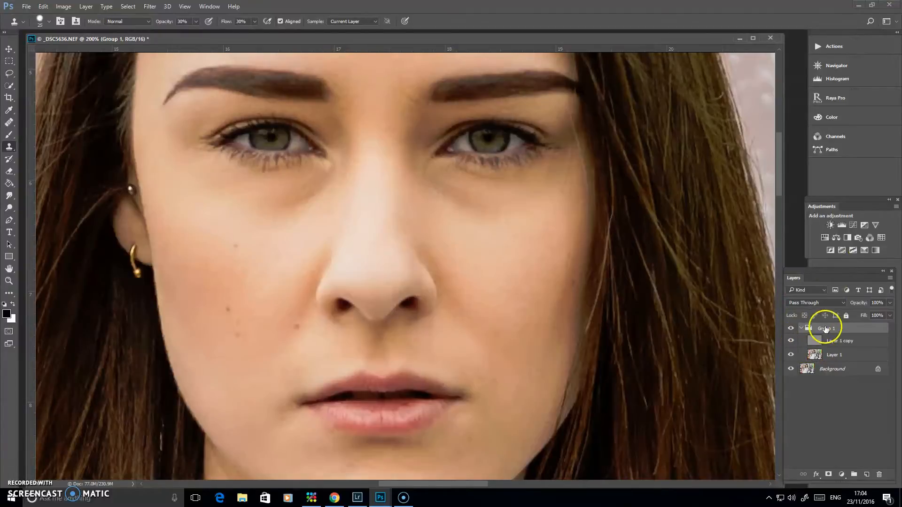
{"action": "left_click", "coordinate": [790, 329]}
{"action": "left_click", "coordinate": [791, 329]}
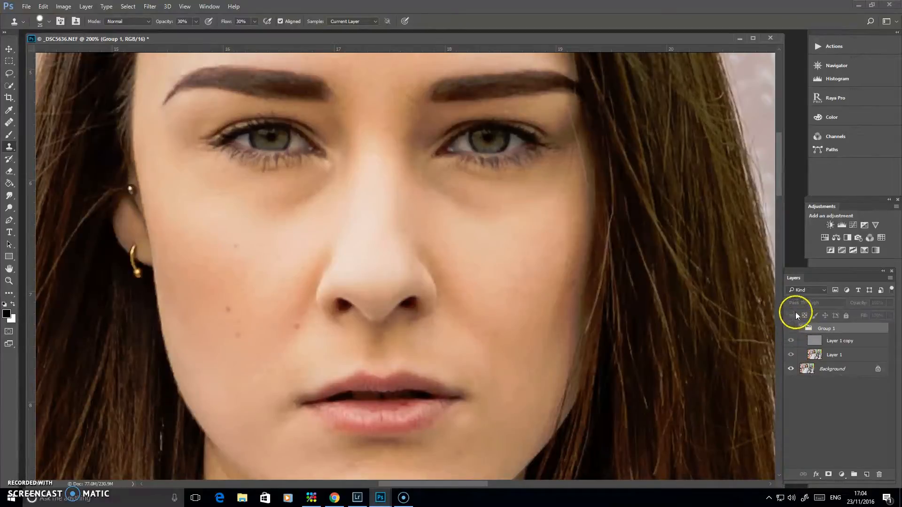
{"action": "left_click", "coordinate": [791, 328]}
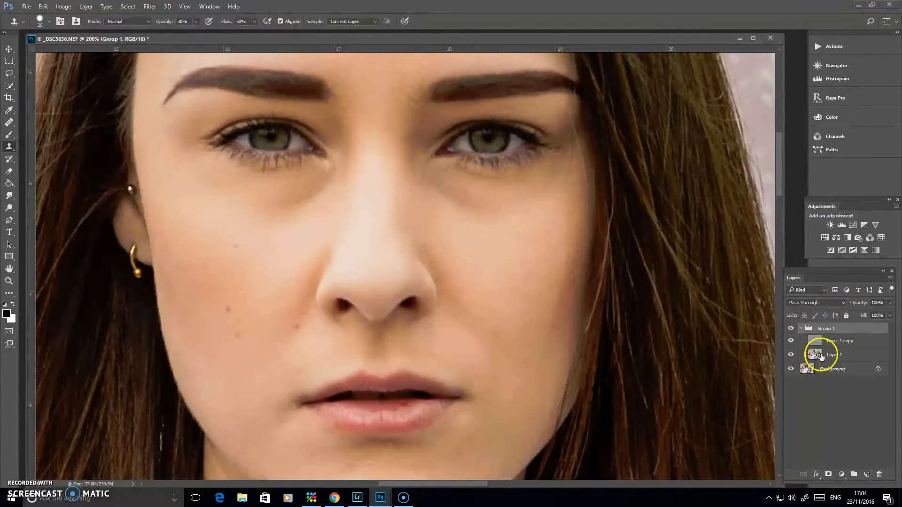
Step: Select Layer 1 copy and set up the Healing Brush to sample from the current layer
{"action": "left_click_drag", "start_coordinate": [816, 356], "coordinate": [818, 371]}
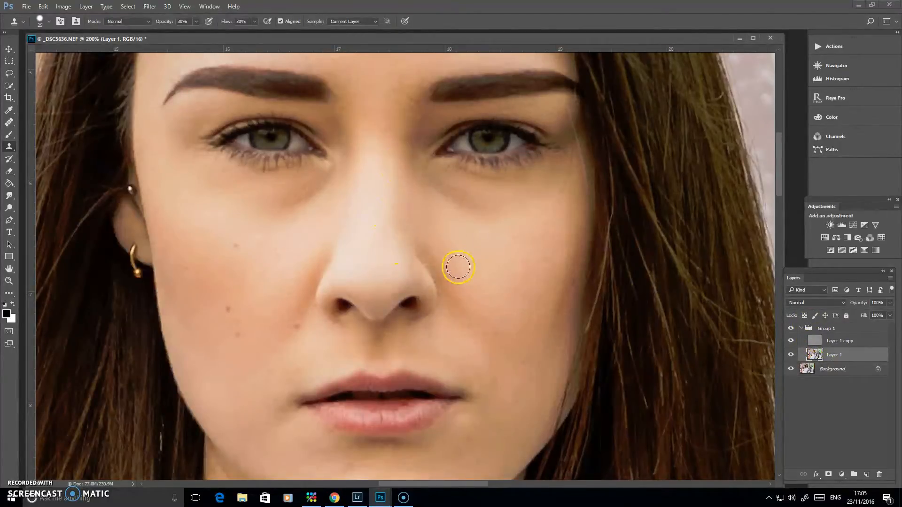
{"action": "left_click_drag", "start_coordinate": [390, 225], "coordinate": [416, 316]}
{"action": "left_click_drag", "start_coordinate": [404, 198], "coordinate": [407, 278]}
{"action": "scroll", "coordinate": [406, 278], "scroll_direction": "up", "scroll_amount": 1}
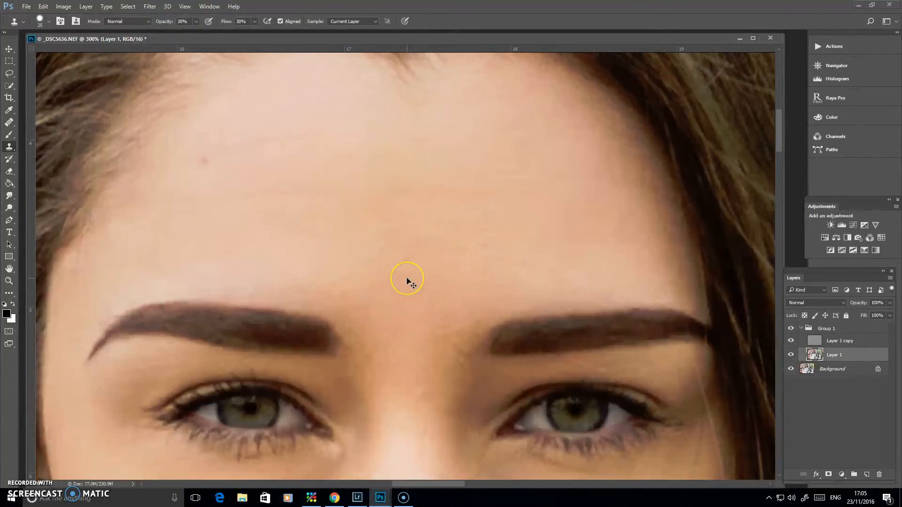
{"action": "left_click_drag", "start_coordinate": [398, 281], "coordinate": [483, 283]}
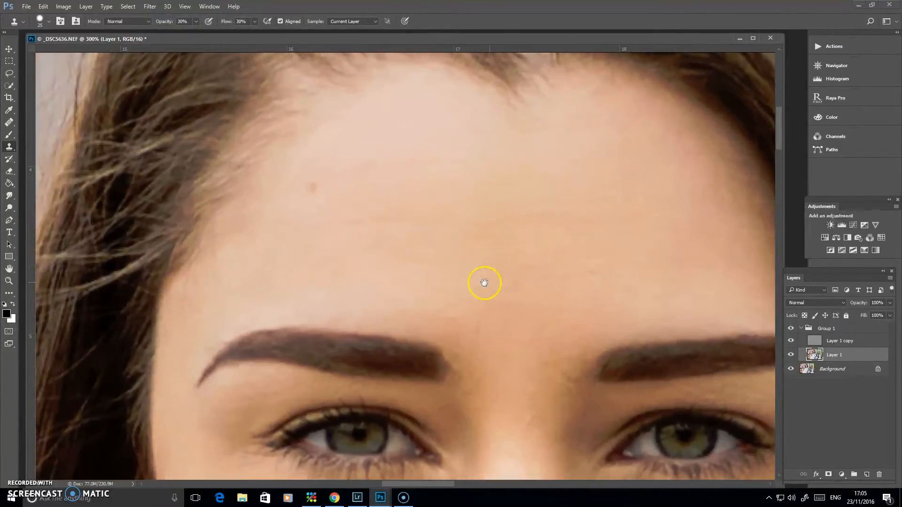
{"action": "left_click", "coordinate": [825, 343]}
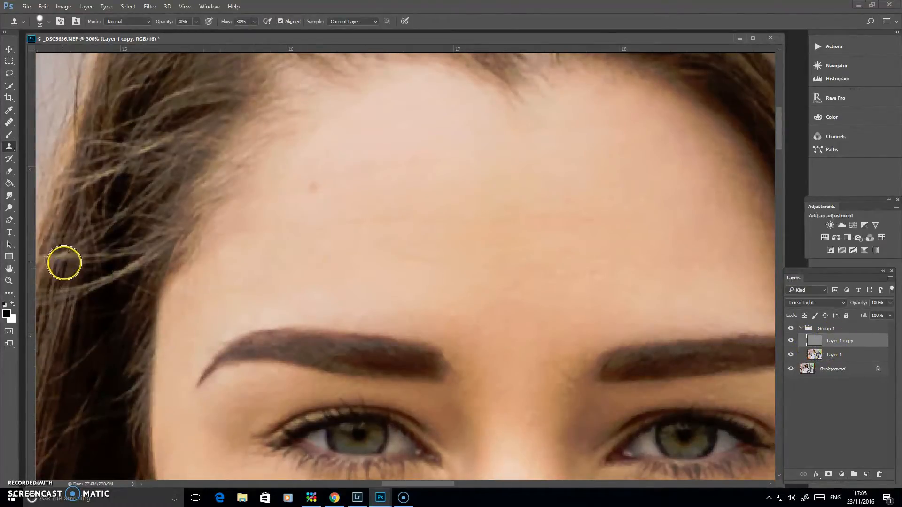
{"action": "left_click", "coordinate": [10, 122]}
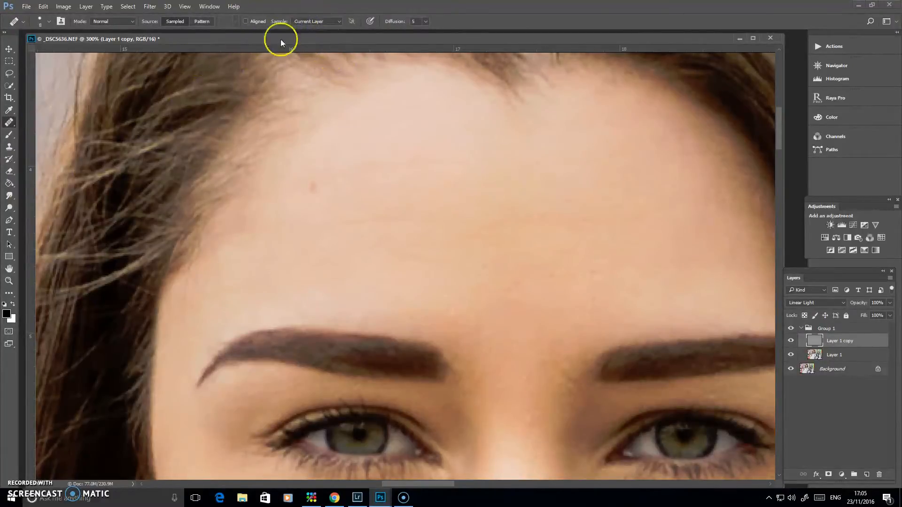
{"action": "left_click", "coordinate": [336, 22]}
{"action": "left_click", "coordinate": [323, 30]}
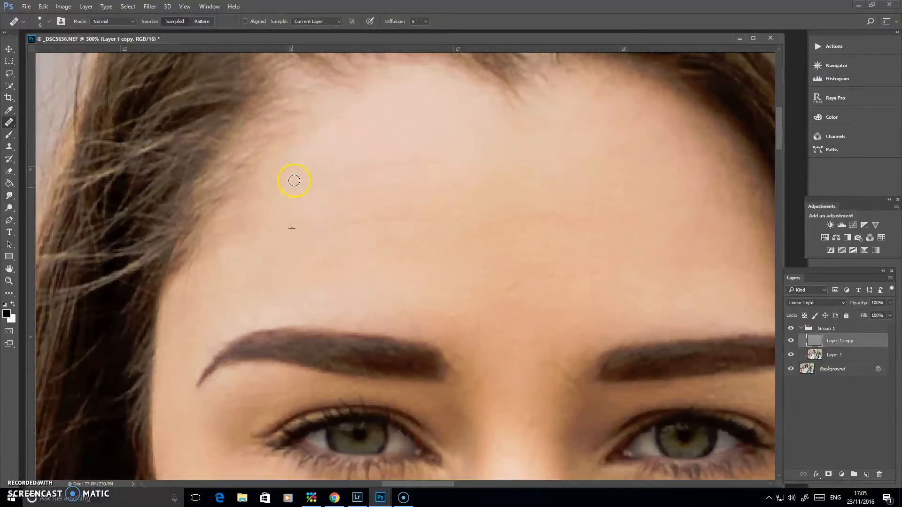
Step: Heal the spot and small blemishes on the forehead and between the eyebrows on Layer 1 copy
{"action": "left_click", "coordinate": [587, 273]}
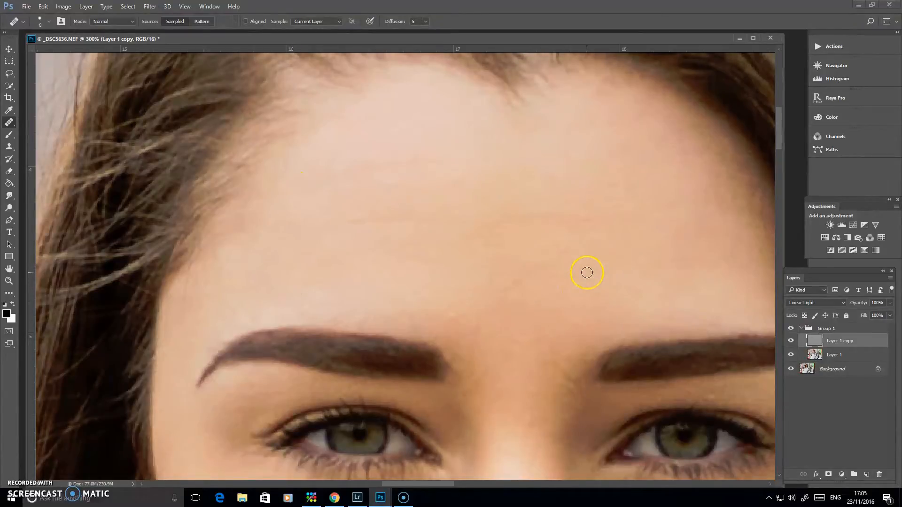
{"action": "key", "text": "alt"}
{"action": "left_click_drag", "start_coordinate": [532, 361], "coordinate": [534, 246]}
{"action": "key", "text": "alt"}
{"action": "left_click", "coordinate": [519, 248], "text": "alt"}
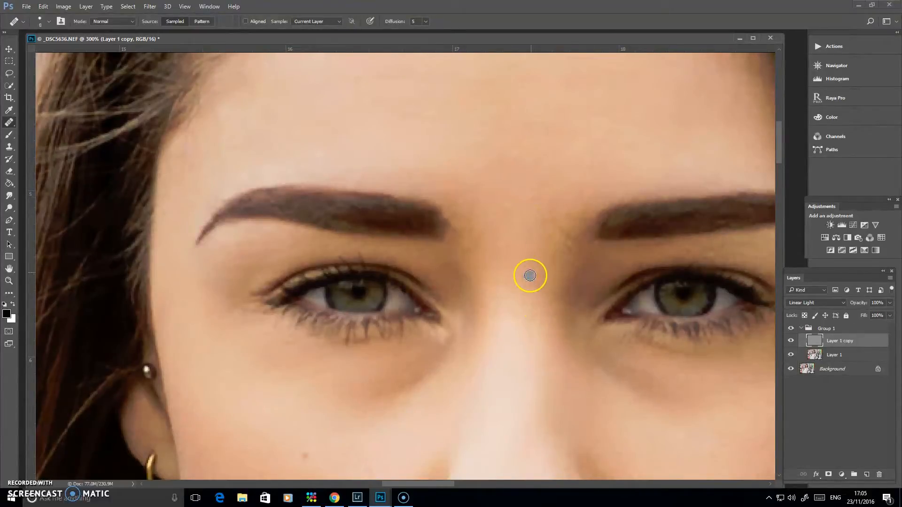
{"action": "mouse_move", "coordinate": [549, 148]}
{"action": "left_mouse_down"}
{"action": "mouse_move", "coordinate": [446, 316]}
{"action": "mouse_move", "coordinate": [412, 241]}
{"action": "mouse_move", "coordinate": [460, 235]}
{"action": "mouse_move", "coordinate": [488, 213]}
{"action": "left_mouse_up"}
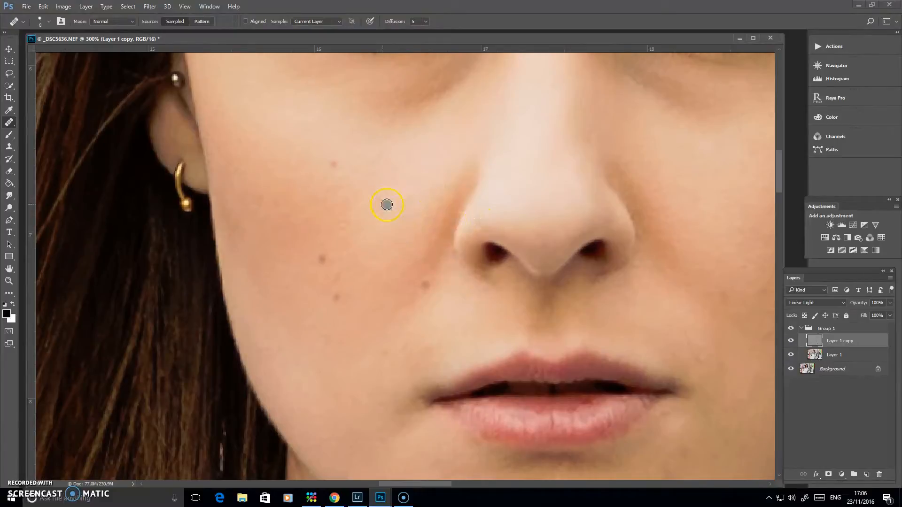
Step: Heal the small spots on the earring-side cheek between the nose and jaw, sampling clean skin nearby
{"action": "left_click_drag", "start_coordinate": [384, 288], "coordinate": [394, 210]}
{"action": "left_click", "coordinate": [350, 189]}
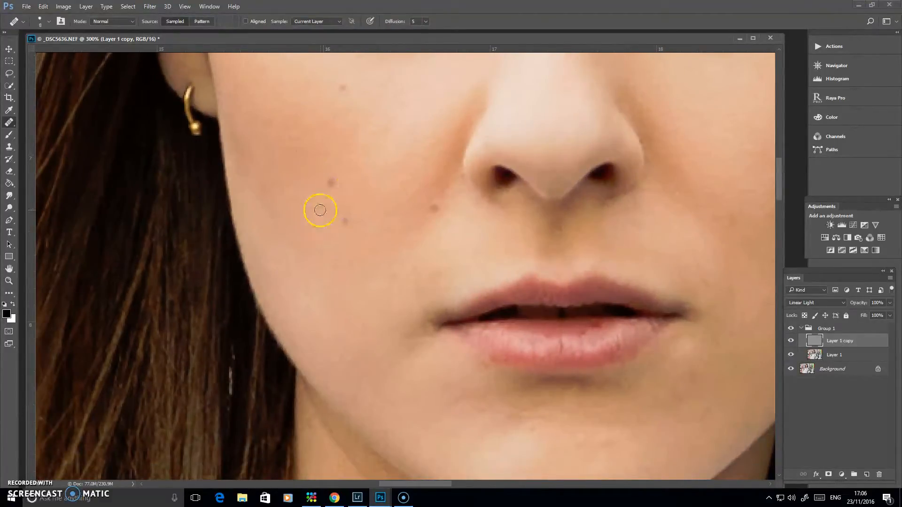
{"action": "left_click", "coordinate": [377, 211]}
{"action": "left_click", "coordinate": [434, 205]}
{"action": "left_click", "coordinate": [391, 231]}
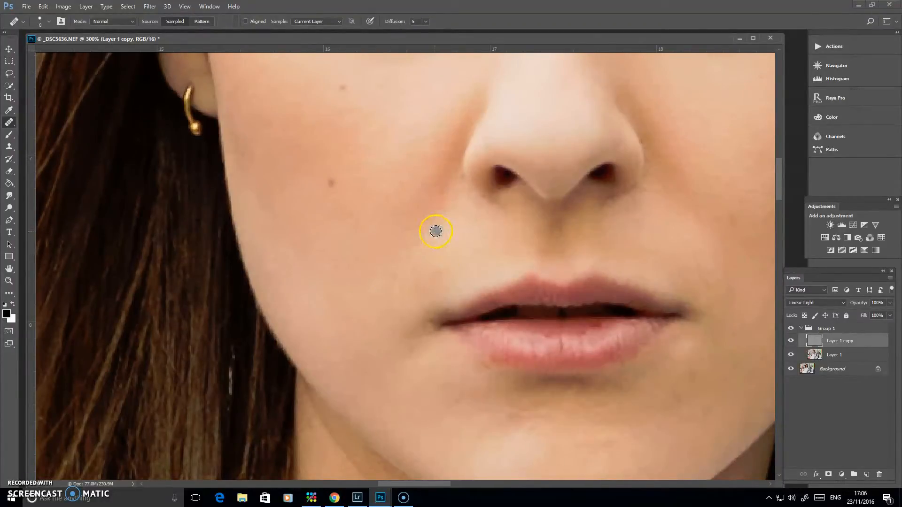
{"action": "left_click", "coordinate": [416, 290]}
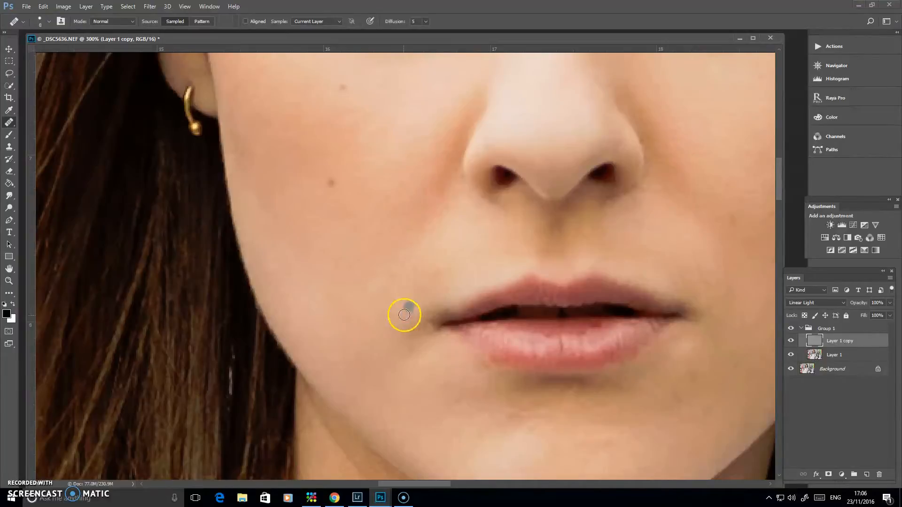
Step: Heal the blemishes on the chin just below the lower lip using clean skin texture from nearby
{"action": "key", "text": "alt"}
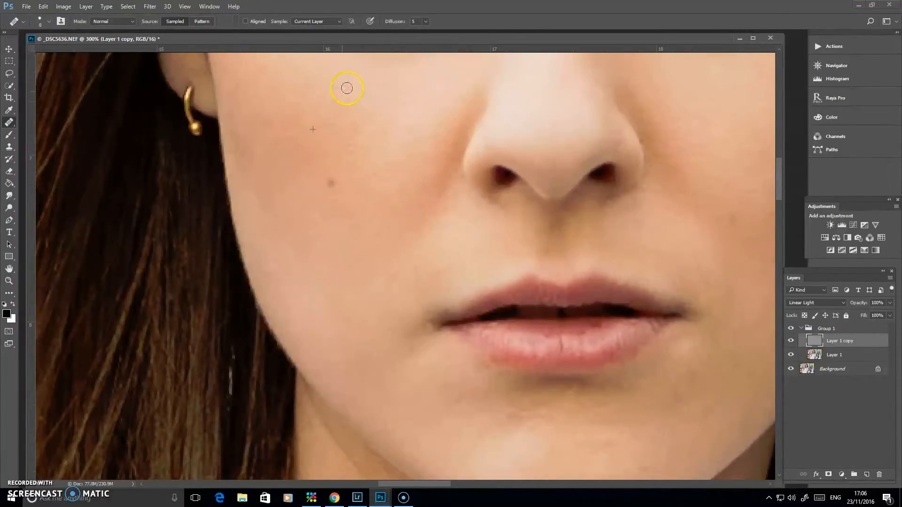
{"action": "scroll", "coordinate": [328, 306], "scroll_direction": "down", "scroll_amount": 4}
{"action": "scroll", "coordinate": [328, 305], "scroll_direction": "right", "scroll_amount": 3}
{"action": "left_click", "coordinate": [489, 383]}
{"action": "left_click", "coordinate": [507, 337]}
{"action": "left_click", "coordinate": [464, 340]}
{"action": "left_click", "coordinate": [436, 328]}
{"action": "left_click", "coordinate": [510, 329]}
{"action": "left_click_drag", "start_coordinate": [607, 324], "coordinate": [498, 370]}
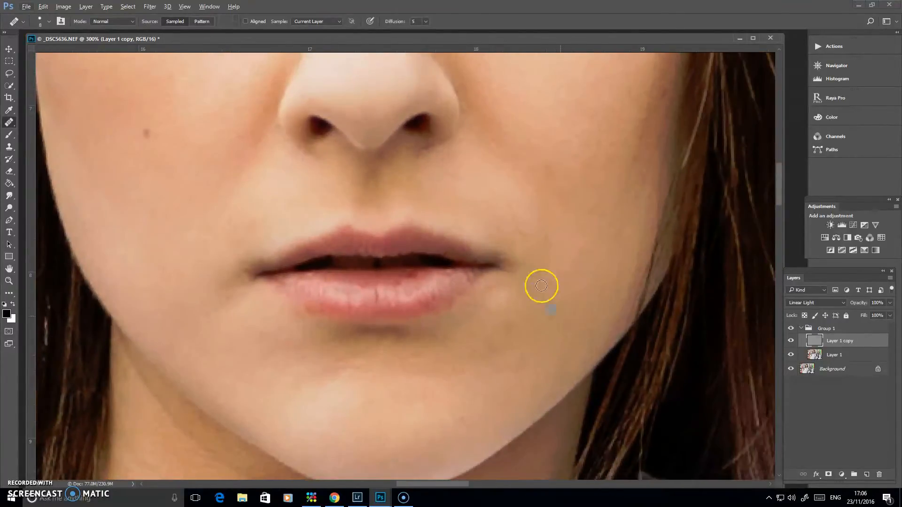
Step: Heal the spots on the side of the chin below the mouth corner away from the earring
{"action": "left_click", "coordinate": [516, 335]}
{"action": "left_click", "coordinate": [503, 344], "text": "alt"}
{"action": "left_click", "coordinate": [493, 352]}
{"action": "left_click", "coordinate": [533, 334], "text": "alt"}
{"action": "left_click_drag", "start_coordinate": [523, 374], "coordinate": [534, 361]}
{"action": "left_click", "coordinate": [523, 353], "text": "alt"}
{"action": "left_click", "coordinate": [547, 315]}
Step: Heal the small marks on the lower cheek above the mouth corner away from the earring
{"action": "left_click", "coordinate": [576, 173]}
{"action": "left_click", "coordinate": [581, 167], "text": "alt"}
{"action": "left_click", "coordinate": [551, 174]}
{"action": "left_click", "coordinate": [570, 226]}
{"action": "left_click", "coordinate": [538, 203], "text": "alt"}
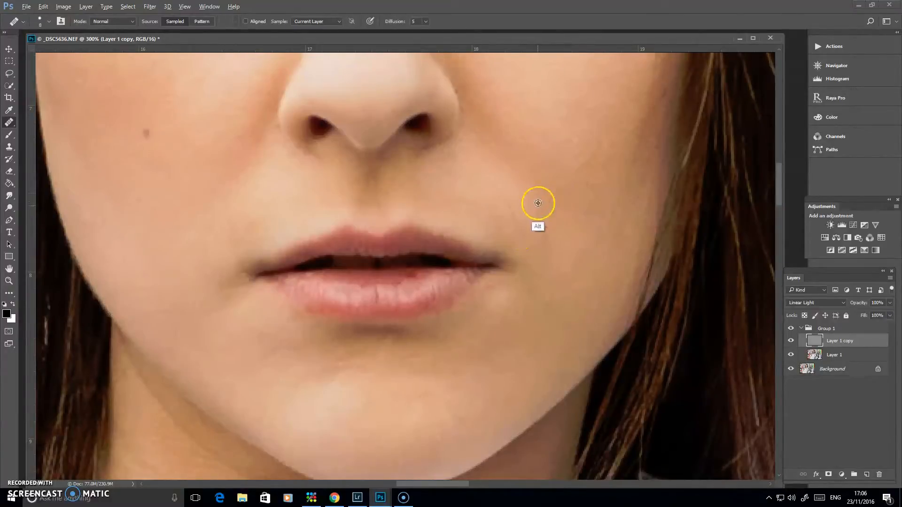
{"action": "left_click", "coordinate": [510, 214]}
{"action": "left_click", "coordinate": [532, 206]}
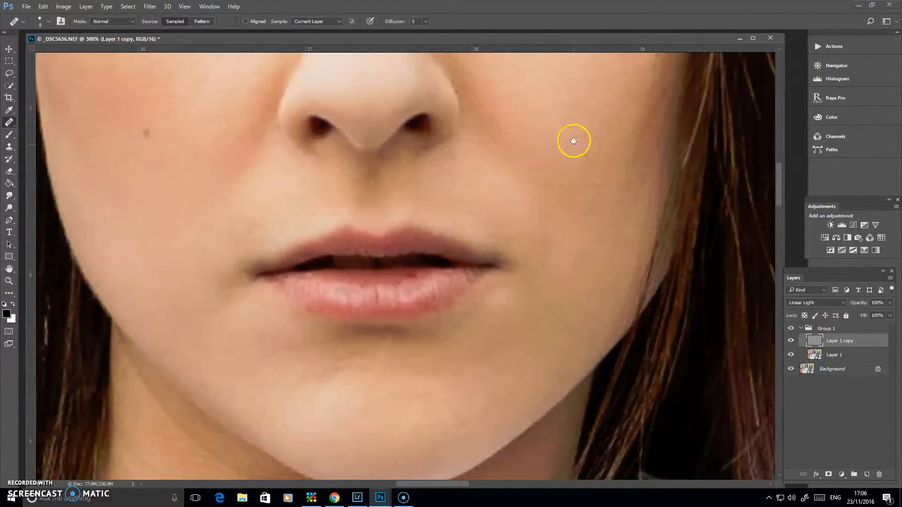
Step: Heal the dark red marks on the lower lip with the 8 px Healing Brush
{"action": "left_click_drag", "start_coordinate": [573, 140], "coordinate": [545, 321]}
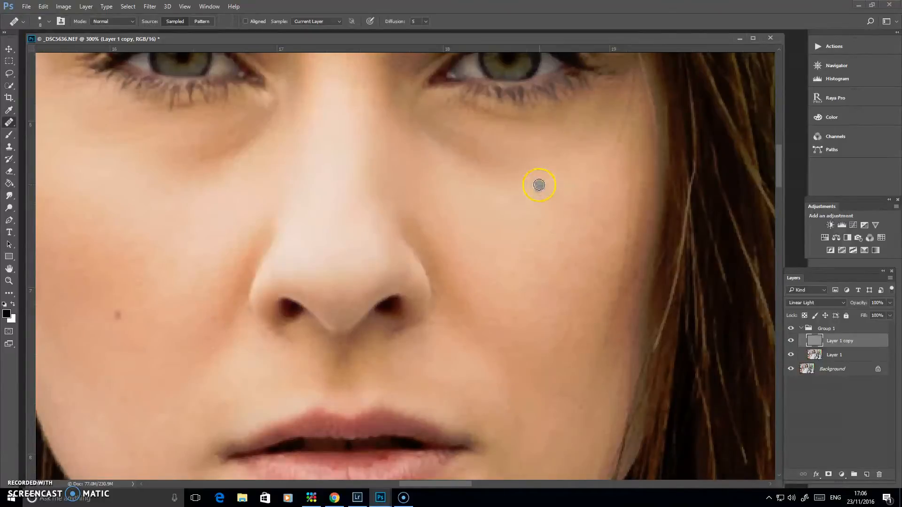
{"action": "scroll", "coordinate": [535, 205], "scroll_direction": "down", "scroll_amount": 5}
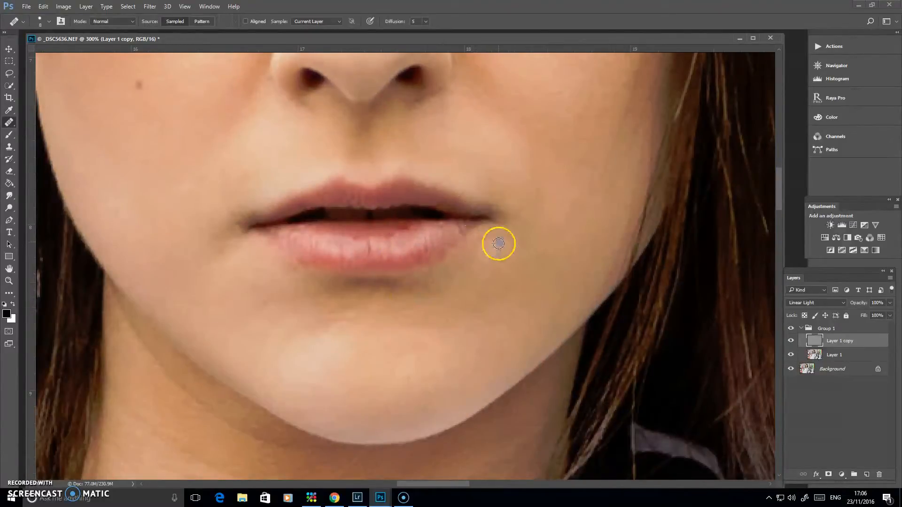
{"action": "right_click", "coordinate": [400, 226]}
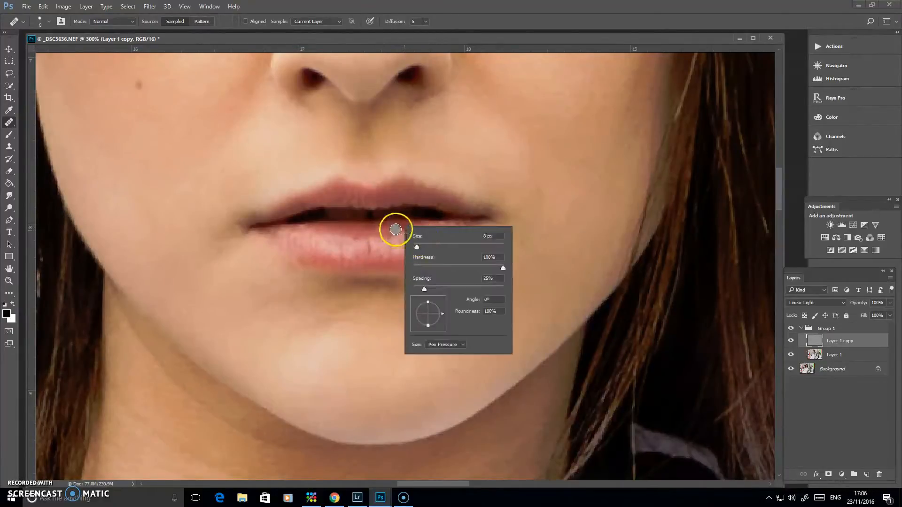
{"action": "left_click", "coordinate": [397, 229]}
{"action": "mouse_move", "coordinate": [411, 226]}
{"action": "left_mouse_down"}
{"action": "mouse_move", "coordinate": [397, 269]}
{"action": "mouse_move", "coordinate": [393, 234]}
{"action": "mouse_move", "coordinate": [414, 257]}
{"action": "mouse_move", "coordinate": [393, 238]}
{"action": "left_mouse_up"}
{"action": "left_click", "coordinate": [380, 238], "text": "alt"}
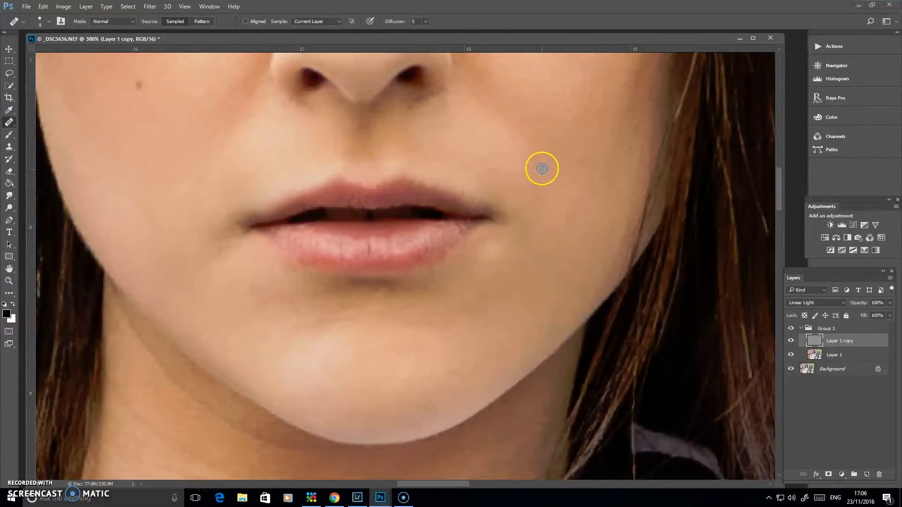
Step: Enlarge the Healing Brush to 25 px and smooth the creases under the eye away from the earring
{"action": "left_click_drag", "start_coordinate": [548, 157], "coordinate": [484, 271]}
{"action": "left_click_drag", "start_coordinate": [464, 351], "coordinate": [499, 257]}
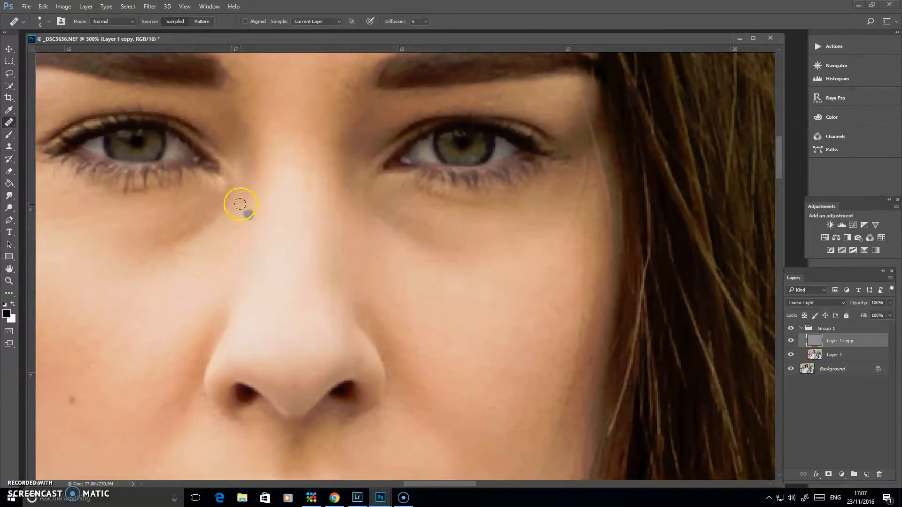
{"action": "left_click", "coordinate": [435, 234]}
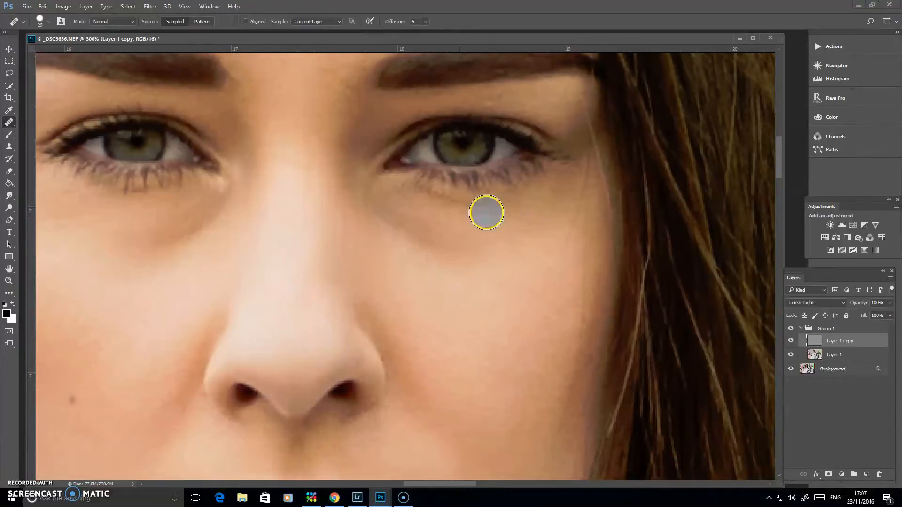
{"action": "left_click", "coordinate": [449, 254]}
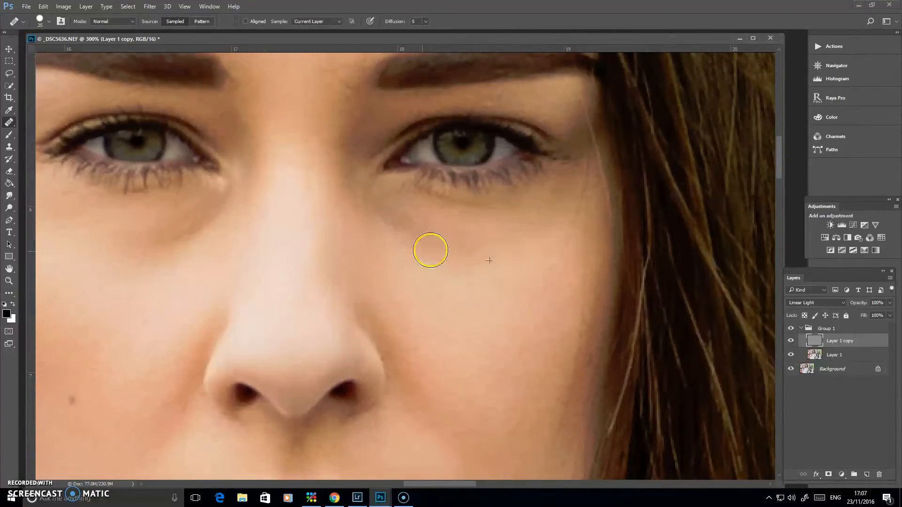
{"action": "left_click", "coordinate": [453, 261], "text": "alt"}
{"action": "mouse_move", "coordinate": [413, 244]}
{"action": "left_mouse_down"}
{"action": "mouse_move", "coordinate": [399, 223]}
{"action": "mouse_move", "coordinate": [425, 251]}
{"action": "left_mouse_up"}
{"action": "left_click", "coordinate": [444, 321]}
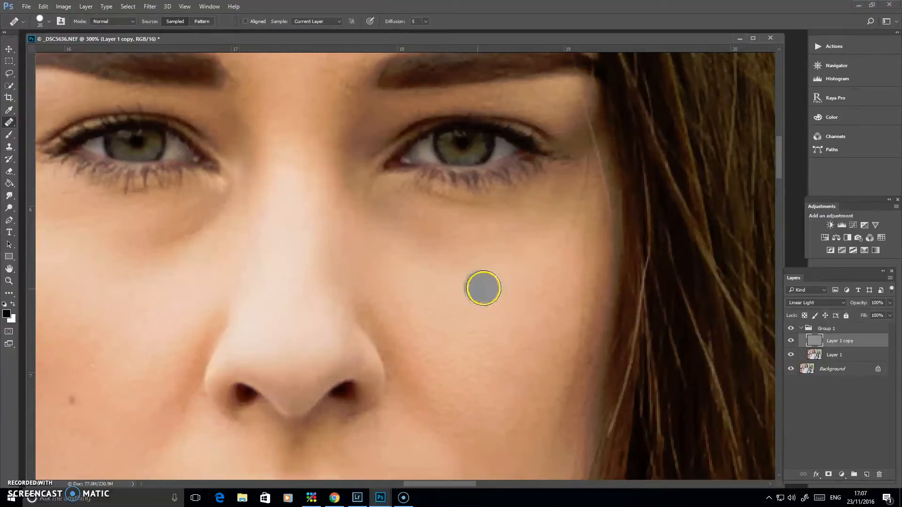
{"action": "left_click", "coordinate": [464, 266], "text": "alt"}
{"action": "mouse_move", "coordinate": [409, 238]}
{"action": "left_mouse_down"}
{"action": "mouse_move", "coordinate": [399, 217]}
{"action": "mouse_move", "coordinate": [461, 249]}
{"action": "left_mouse_up"}
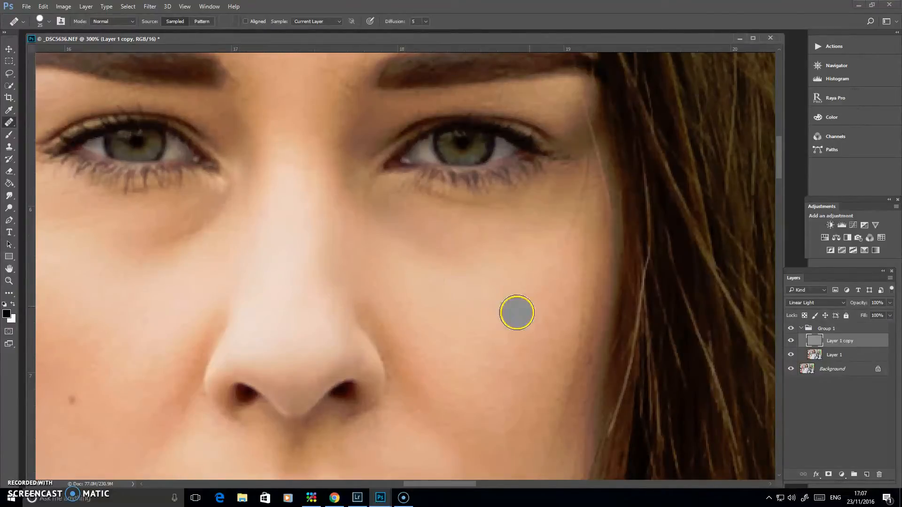
Step: Heal the creases and uneven texture under the earring-side eye with repeated samples from the upper cheek
{"action": "left_click_drag", "start_coordinate": [430, 322], "coordinate": [615, 304]}
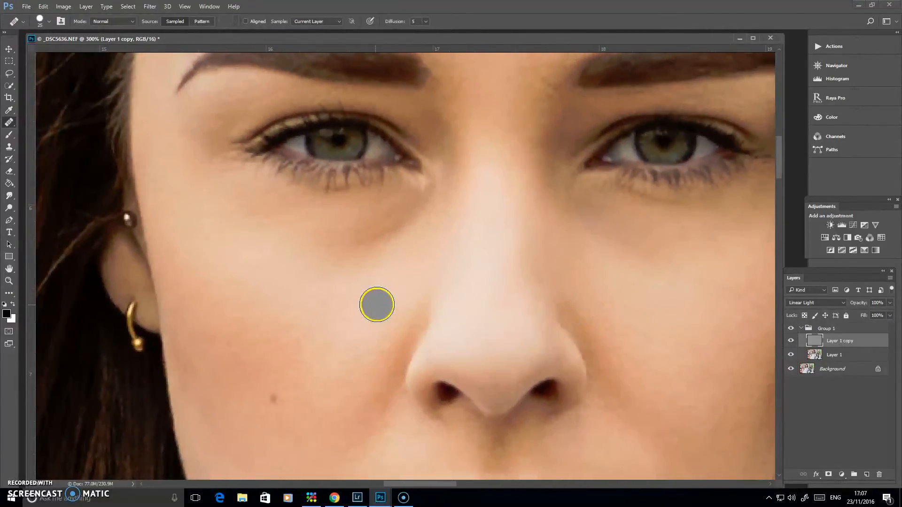
{"action": "left_click", "coordinate": [299, 302], "text": "alt"}
{"action": "mouse_move", "coordinate": [375, 245]}
{"action": "left_mouse_down"}
{"action": "mouse_move", "coordinate": [357, 226]}
{"action": "mouse_move", "coordinate": [339, 240]}
{"action": "left_mouse_up"}
{"action": "left_click", "coordinate": [327, 278], "text": "alt"}
{"action": "mouse_move", "coordinate": [400, 215]}
{"action": "left_mouse_down"}
{"action": "mouse_move", "coordinate": [331, 321]}
{"action": "mouse_move", "coordinate": [404, 210]}
{"action": "mouse_move", "coordinate": [368, 285]}
{"action": "mouse_move", "coordinate": [394, 256]}
{"action": "mouse_move", "coordinate": [398, 229]}
{"action": "mouse_move", "coordinate": [335, 256]}
{"action": "left_mouse_up"}
{"action": "left_click", "coordinate": [290, 272], "text": "alt"}
{"action": "left_click", "coordinate": [368, 284], "text": "alt"}
{"action": "left_click", "coordinate": [394, 233]}
{"action": "left_click", "coordinate": [333, 318], "text": "alt"}
{"action": "left_click", "coordinate": [344, 290], "text": "alt"}
{"action": "left_click", "coordinate": [348, 338], "text": "alt"}
{"action": "left_click", "coordinate": [332, 280], "text": "alt"}
{"action": "left_click_drag", "start_coordinate": [389, 225], "coordinate": [364, 250]}
{"action": "left_click", "coordinate": [345, 286], "text": "alt"}
Step: Compare the face with Group 1 hidden and shown, leaving the group visible
{"action": "left_click_drag", "start_coordinate": [700, 329], "coordinate": [595, 257]}
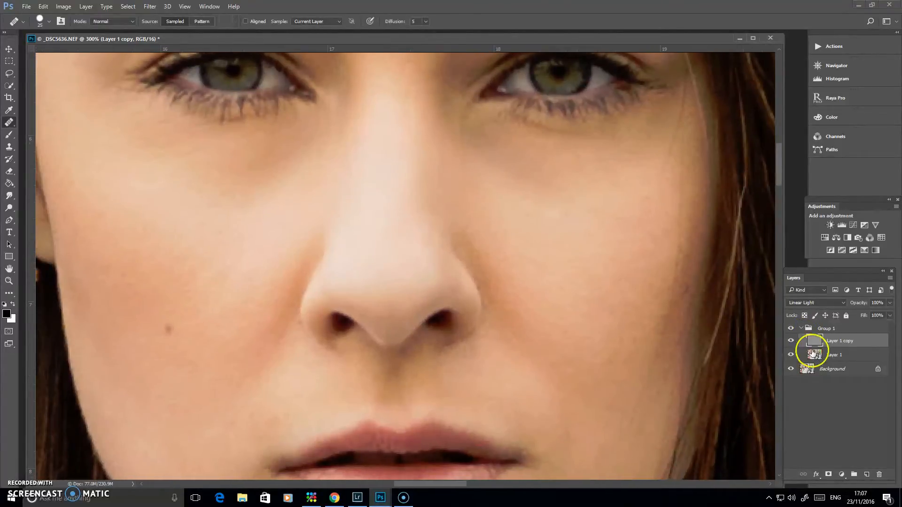
{"action": "left_click", "coordinate": [791, 329]}
{"action": "left_click", "coordinate": [791, 329]}
{"action": "left_click", "coordinate": [792, 329]}
{"action": "left_click", "coordinate": [791, 329]}
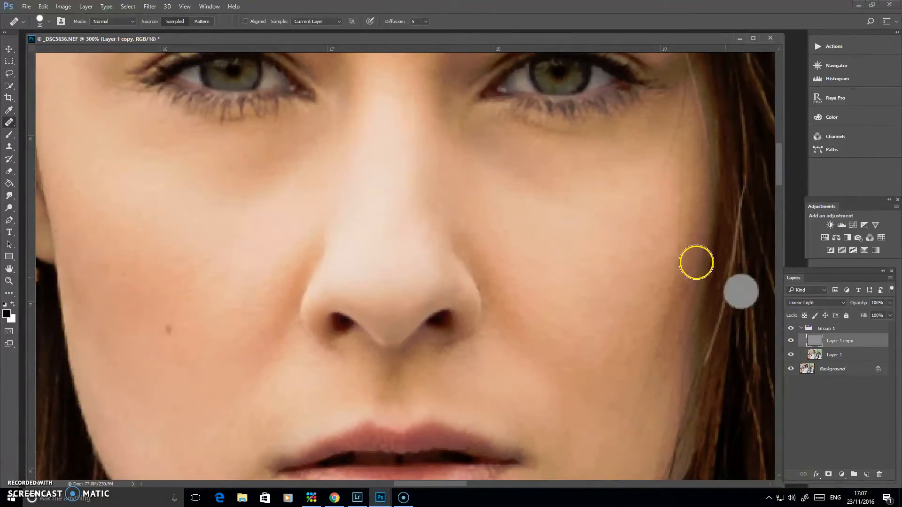
Step: Select Layer 1, try healing the shadow under the earring-side eye, and undo the last healing stroke
{"action": "left_click", "coordinate": [827, 355]}
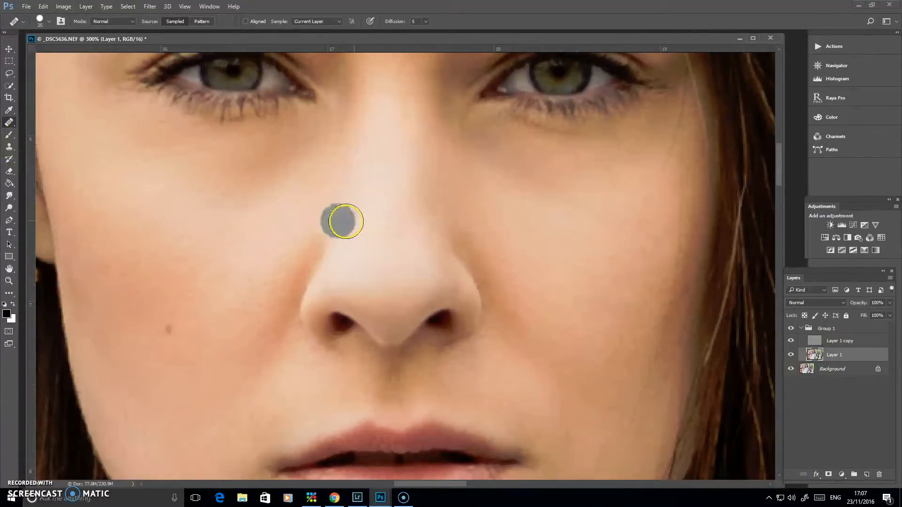
{"action": "left_click_drag", "start_coordinate": [402, 240], "coordinate": [491, 316]}
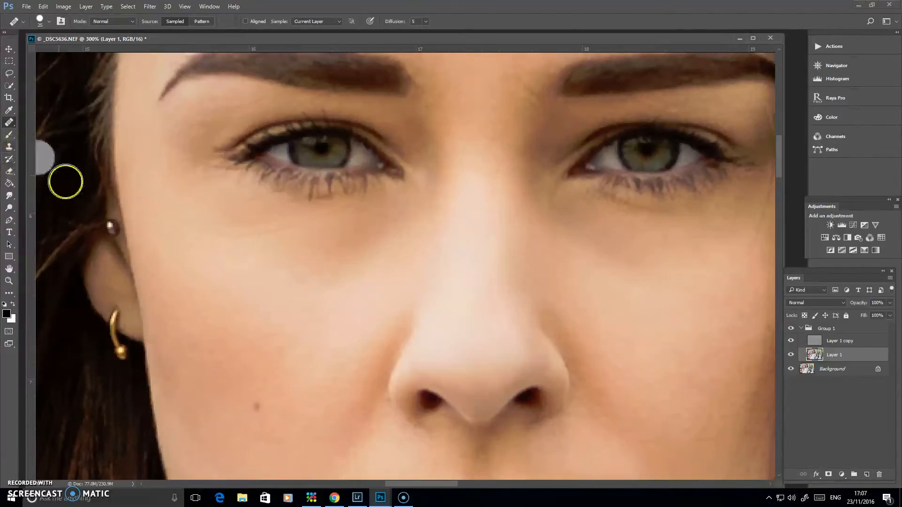
{"action": "left_click", "coordinate": [347, 300], "text": "alt"}
{"action": "mouse_move", "coordinate": [388, 226]}
{"action": "left_mouse_down"}
{"action": "mouse_move", "coordinate": [356, 234]}
{"action": "mouse_move", "coordinate": [346, 268]}
{"action": "left_mouse_up"}
{"action": "mouse_move", "coordinate": [307, 245]}
{"action": "left_mouse_down"}
{"action": "mouse_move", "coordinate": [392, 214]}
{"action": "mouse_move", "coordinate": [310, 300]}
{"action": "left_mouse_up"}
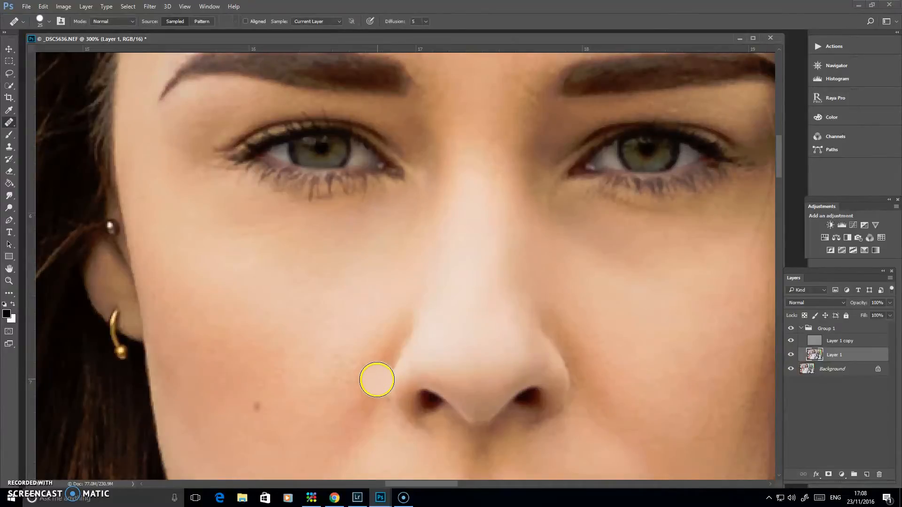
{"action": "key", "text": "ctrl+z"}
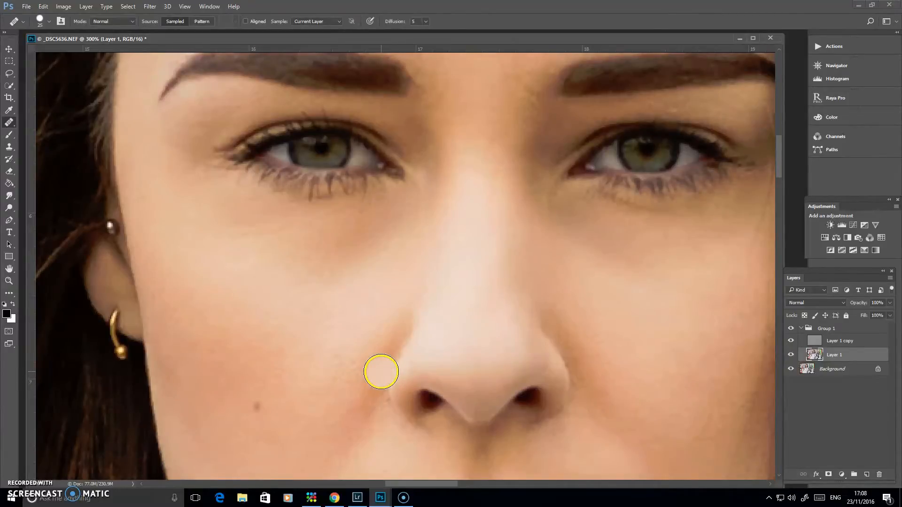
Step: Lighten the shadow under the earring-side eye on Layer 1 using the Clone Stamp at 20% opacity and 30% flow
{"action": "left_click", "coordinate": [13, 149]}
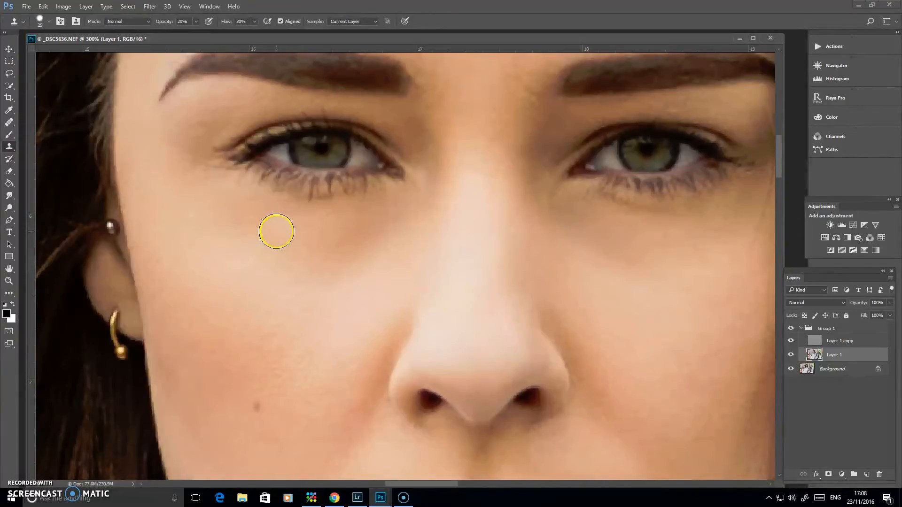
{"action": "mouse_move", "coordinate": [360, 216]}
{"action": "left_mouse_down"}
{"action": "mouse_move", "coordinate": [340, 233]}
{"action": "mouse_move", "coordinate": [377, 229]}
{"action": "mouse_move", "coordinate": [349, 244]}
{"action": "mouse_move", "coordinate": [373, 212]}
{"action": "mouse_move", "coordinate": [348, 219]}
{"action": "mouse_move", "coordinate": [366, 239]}
{"action": "mouse_move", "coordinate": [391, 227]}
{"action": "mouse_move", "coordinate": [358, 238]}
{"action": "left_mouse_up"}
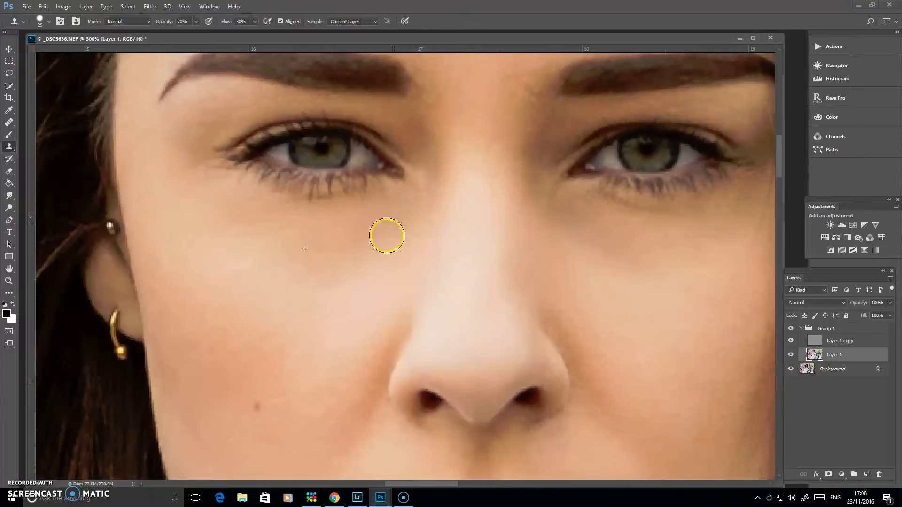
{"action": "left_click", "coordinate": [555, 320]}
Step: Clone lighter cheek skin over the shadow under the other eye and view the portrait at 100%
{"action": "mouse_move", "coordinate": [696, 335]}
{"action": "left_mouse_down"}
{"action": "mouse_move", "coordinate": [599, 334]}
{"action": "mouse_move", "coordinate": [504, 301]}
{"action": "left_mouse_up"}
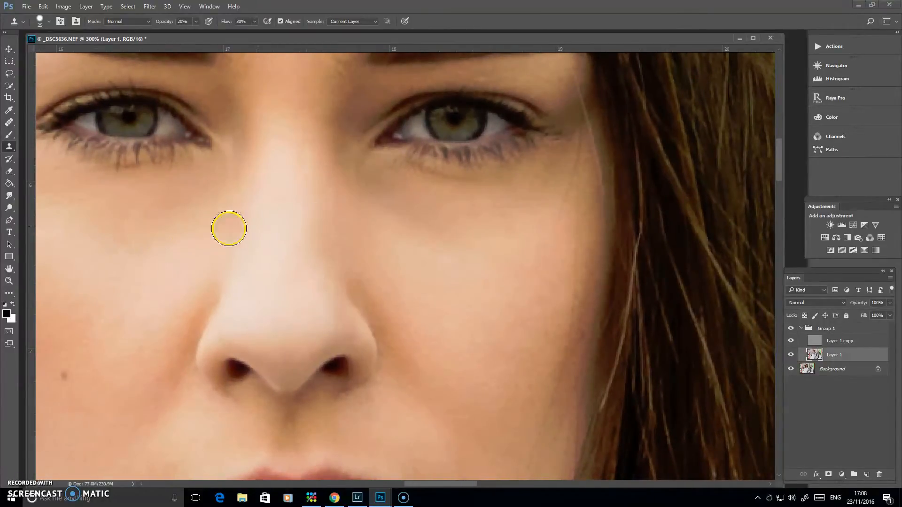
{"action": "left_click", "coordinate": [499, 199], "text": "alt"}
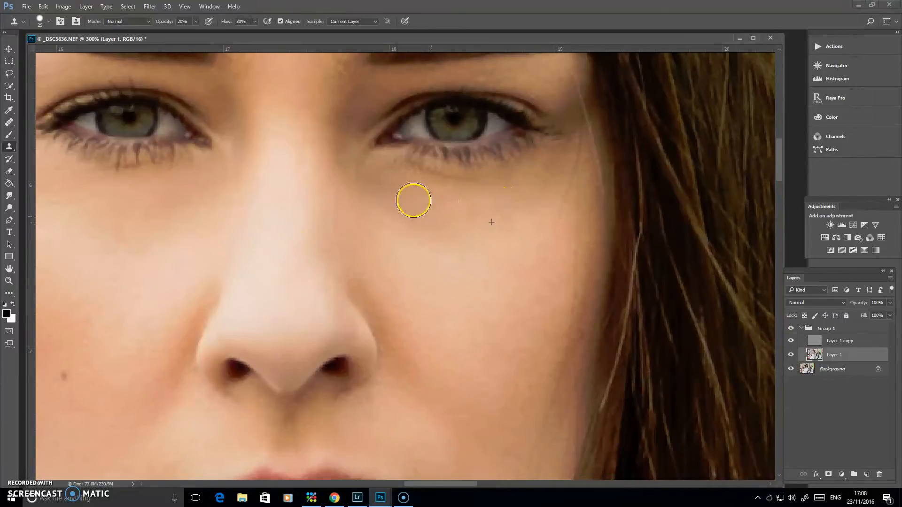
{"action": "mouse_move", "coordinate": [406, 183]}
{"action": "left_mouse_down"}
{"action": "mouse_move", "coordinate": [396, 204]}
{"action": "mouse_move", "coordinate": [408, 221]}
{"action": "mouse_move", "coordinate": [444, 221]}
{"action": "mouse_move", "coordinate": [440, 244]}
{"action": "mouse_move", "coordinate": [458, 243]}
{"action": "left_mouse_up"}
{"action": "left_click", "coordinate": [516, 197], "text": "alt"}
{"action": "mouse_move", "coordinate": [430, 189]}
{"action": "left_mouse_down"}
{"action": "mouse_move", "coordinate": [468, 210]}
{"action": "mouse_move", "coordinate": [454, 231]}
{"action": "mouse_move", "coordinate": [424, 230]}
{"action": "mouse_move", "coordinate": [395, 215]}
{"action": "mouse_move", "coordinate": [452, 239]}
{"action": "left_mouse_up"}
{"action": "key", "text": "ctrl+1"}
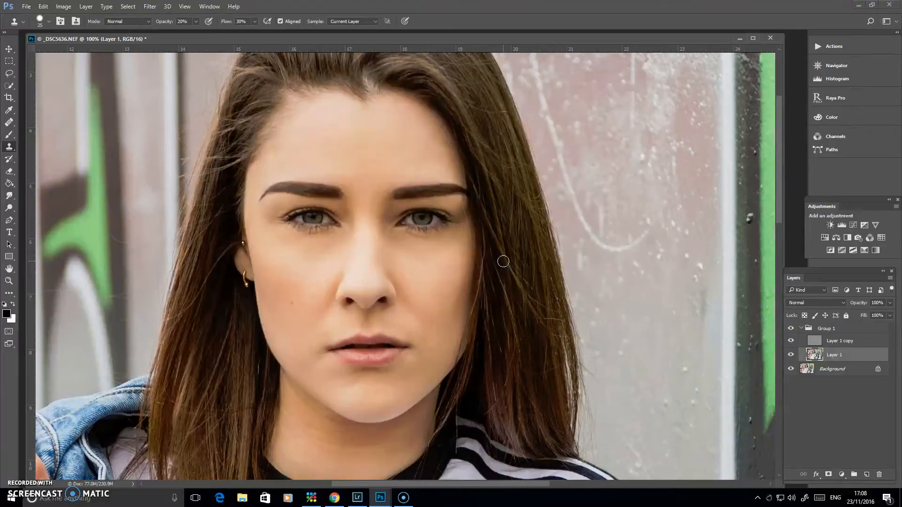
Step: Compare the portrait at 100% with Group 1 hidden and shown, leaving the group visible
{"action": "left_click", "coordinate": [791, 328]}
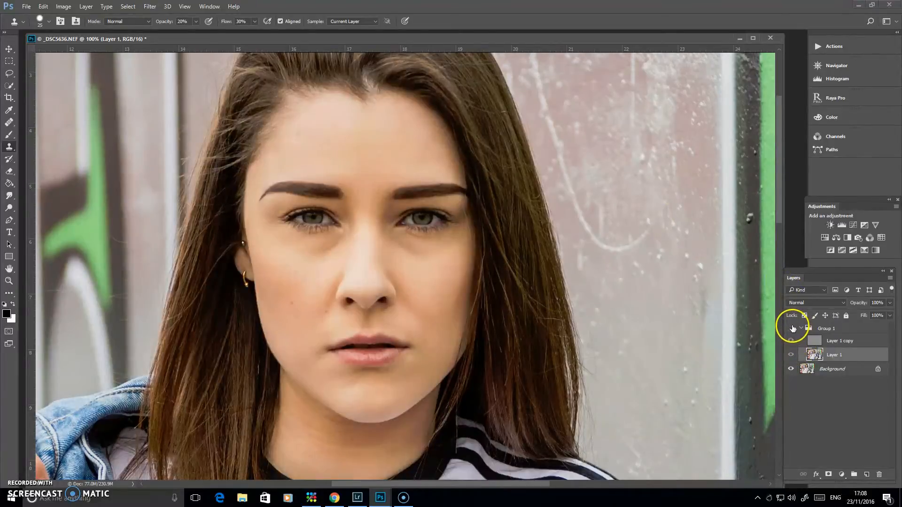
{"action": "left_click", "coordinate": [792, 329]}
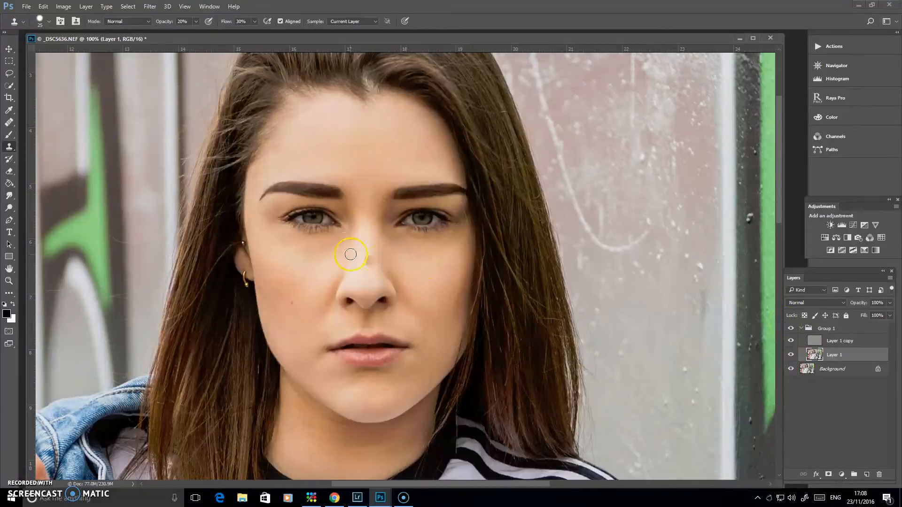
Step: Clone lighter cheek skin over the remaining shadows under both eyes on Layer 1
{"action": "key", "text": "ctrl+plus"}
{"action": "key", "text": "ctrl+plus"}
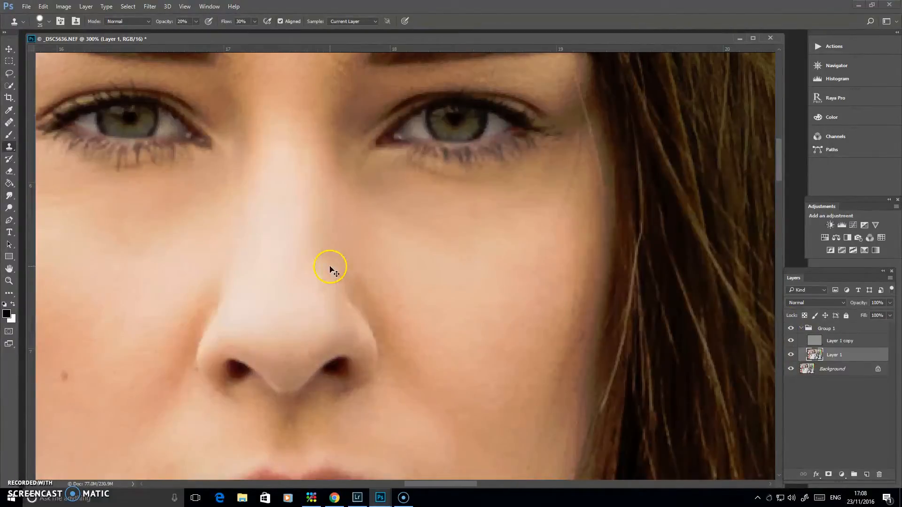
{"action": "left_click", "coordinate": [498, 226], "text": "alt"}
{"action": "mouse_move", "coordinate": [416, 208]}
{"action": "left_mouse_down"}
{"action": "mouse_move", "coordinate": [434, 240]}
{"action": "mouse_move", "coordinate": [457, 246]}
{"action": "mouse_move", "coordinate": [435, 241]}
{"action": "mouse_move", "coordinate": [459, 243]}
{"action": "mouse_move", "coordinate": [419, 200]}
{"action": "mouse_move", "coordinate": [478, 208]}
{"action": "left_mouse_up"}
{"action": "left_click", "coordinate": [497, 242], "text": "alt"}
{"action": "mouse_move", "coordinate": [466, 260]}
{"action": "left_mouse_down"}
{"action": "mouse_move", "coordinate": [421, 229]}
{"action": "mouse_move", "coordinate": [453, 253]}
{"action": "left_mouse_up"}
{"action": "left_click", "coordinate": [140, 286], "text": "alt"}
{"action": "mouse_move", "coordinate": [182, 214]}
{"action": "left_mouse_down"}
{"action": "mouse_move", "coordinate": [170, 190]}
{"action": "mouse_move", "coordinate": [169, 214]}
{"action": "mouse_move", "coordinate": [191, 183]}
{"action": "mouse_move", "coordinate": [121, 183]}
{"action": "mouse_move", "coordinate": [124, 210]}
{"action": "mouse_move", "coordinate": [163, 241]}
{"action": "mouse_move", "coordinate": [143, 247]}
{"action": "left_mouse_up"}
{"action": "mouse_move", "coordinate": [447, 308]}
{"action": "left_mouse_down"}
{"action": "mouse_move", "coordinate": [555, 298]}
{"action": "mouse_move", "coordinate": [558, 308]}
{"action": "left_mouse_up"}
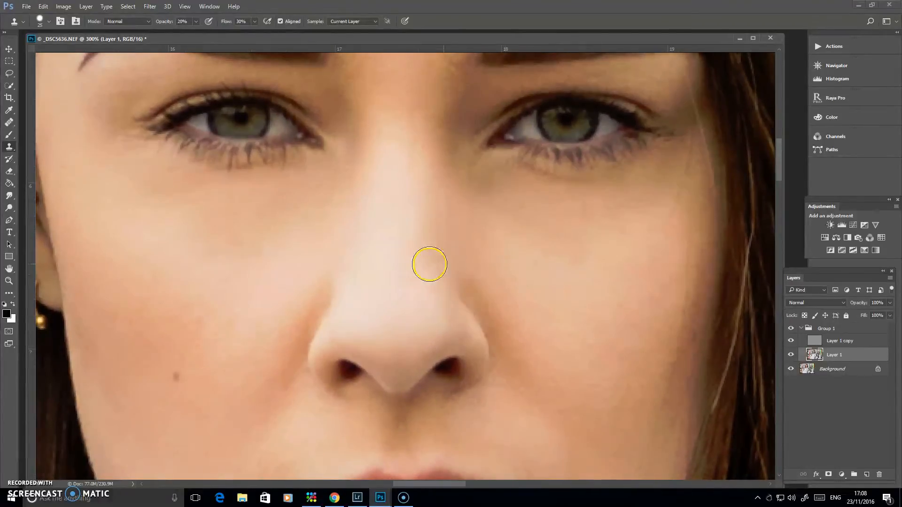
Step: Even out the skin tone under both eyes on Layer 1 with the Healing Brush, sampling from the cheeks
{"action": "left_click", "coordinate": [11, 123]}
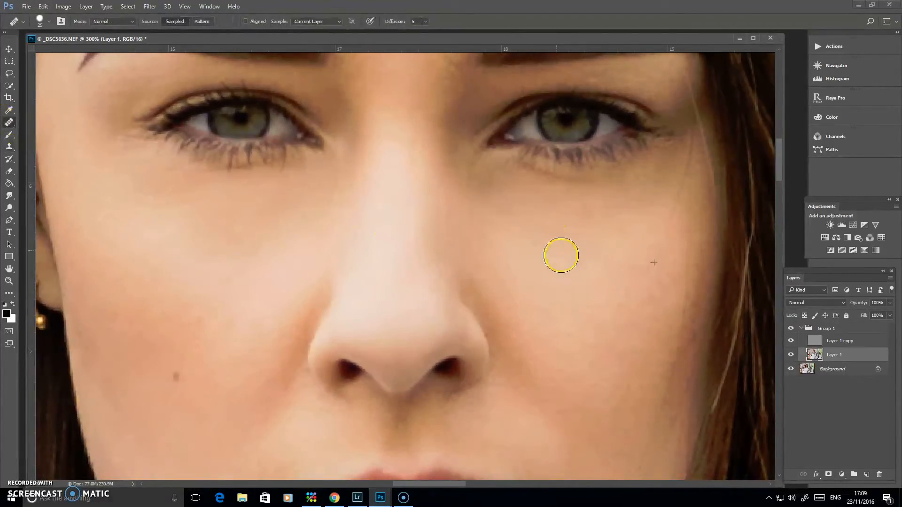
{"action": "left_click", "coordinate": [601, 278], "text": "alt"}
{"action": "left_click", "coordinate": [241, 262], "text": "alt"}
{"action": "mouse_move", "coordinate": [291, 198]}
{"action": "left_mouse_down"}
{"action": "mouse_move", "coordinate": [260, 227]}
{"action": "mouse_move", "coordinate": [310, 187]}
{"action": "left_mouse_up"}
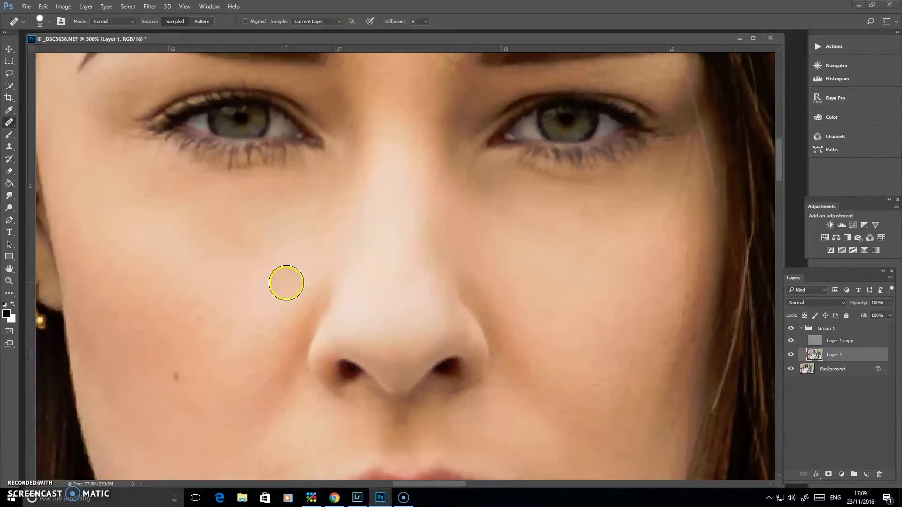
{"action": "key", "text": "ctrl+minus"}
{"action": "key", "text": "ctrl+minus"}
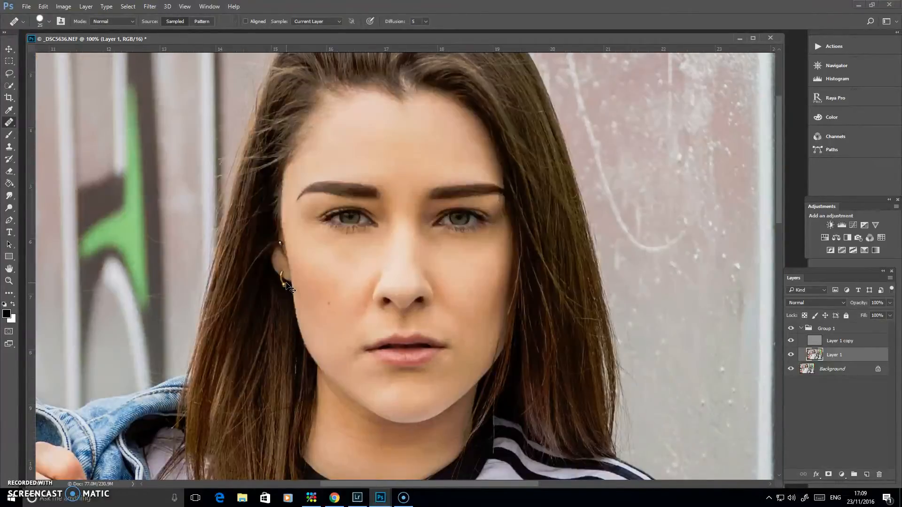
Step: Heal the uneven tone on the earring-side cheek and beside the nose on Layer 1
{"action": "left_click", "coordinate": [332, 258], "text": "alt"}
{"action": "left_click_drag", "start_coordinate": [345, 253], "coordinate": [365, 269]}
{"action": "left_click", "coordinate": [390, 291], "text": "alt"}
{"action": "left_click", "coordinate": [377, 281]}
{"action": "scroll", "coordinate": [484, 301], "scroll_direction": "up", "scroll_amount": 2}
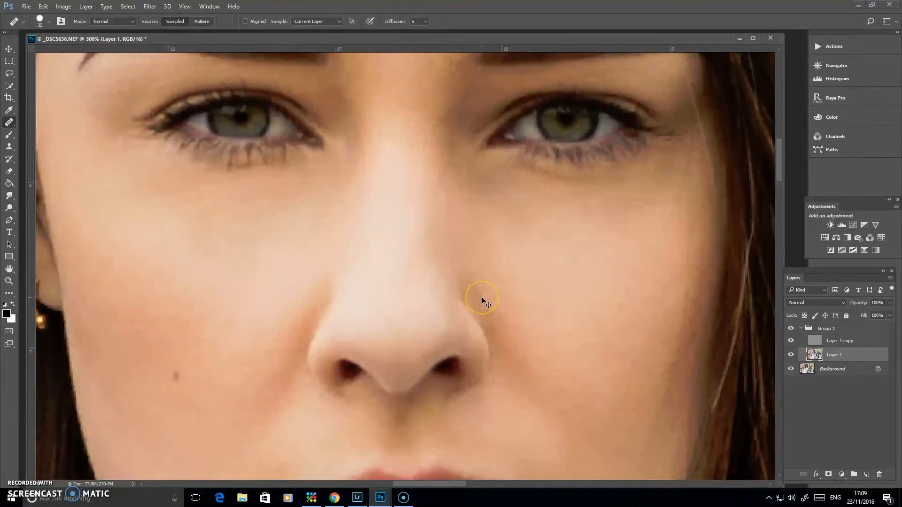
{"action": "scroll", "coordinate": [484, 301], "scroll_direction": "down", "scroll_amount": 2}
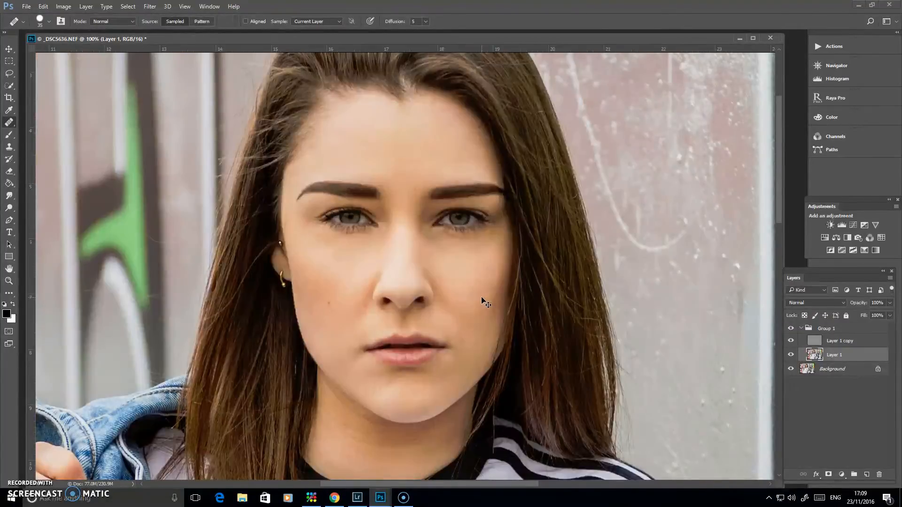
Step: Toggle Group 1 off and on twice to compare the healed face with the original, leaving the group visible
{"action": "left_click", "coordinate": [791, 328]}
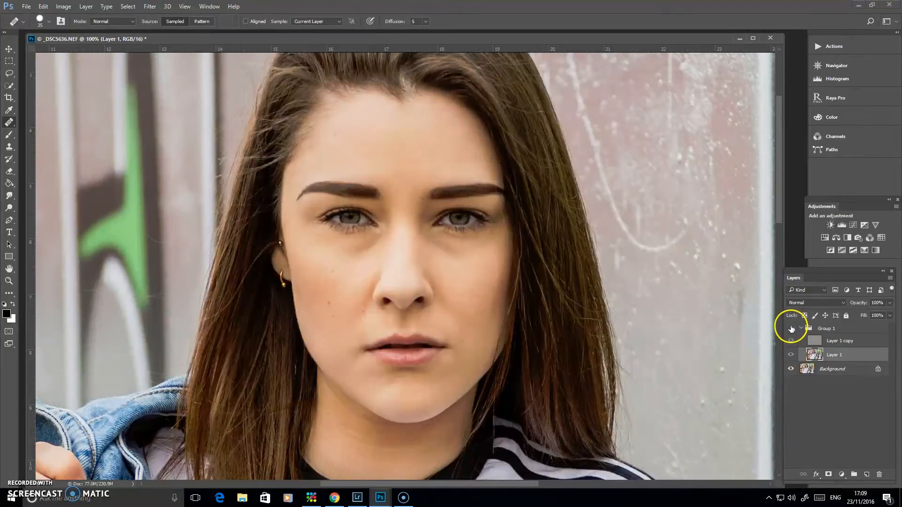
{"action": "left_click", "coordinate": [792, 329]}
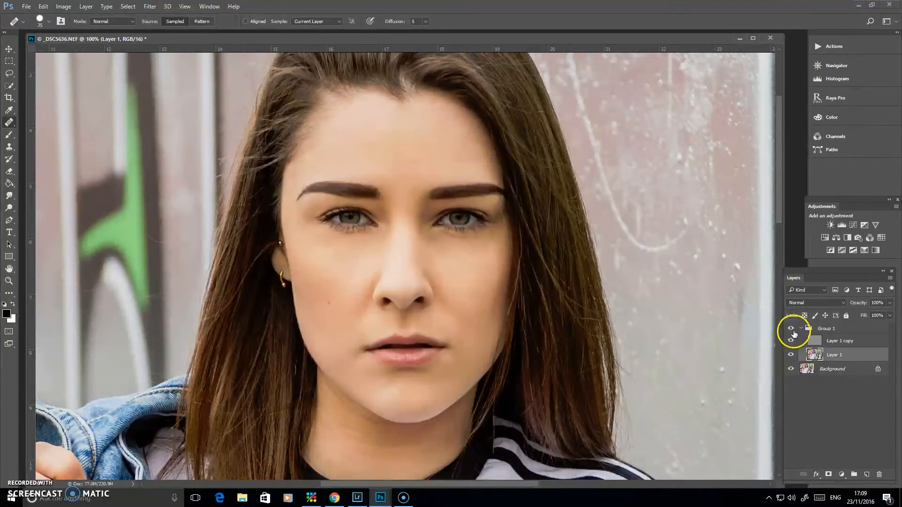
{"action": "left_click", "coordinate": [792, 329]}
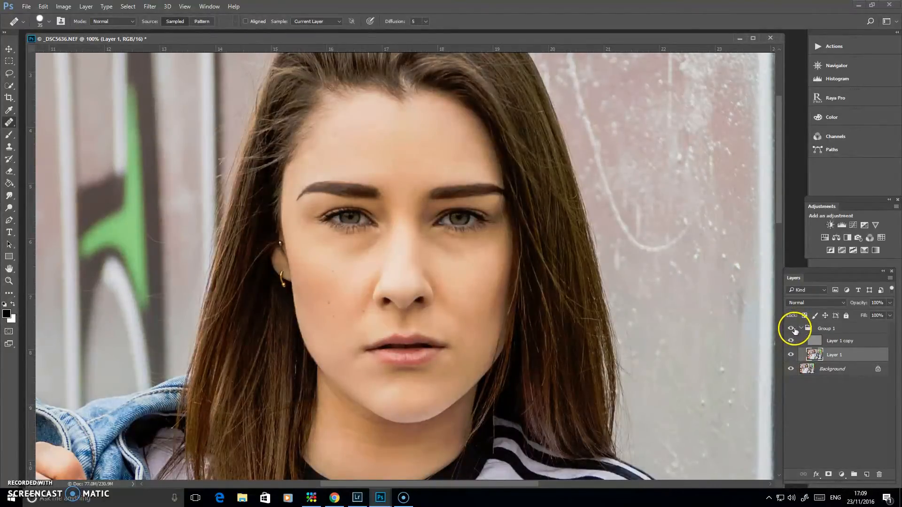
{"action": "left_click", "coordinate": [791, 330]}
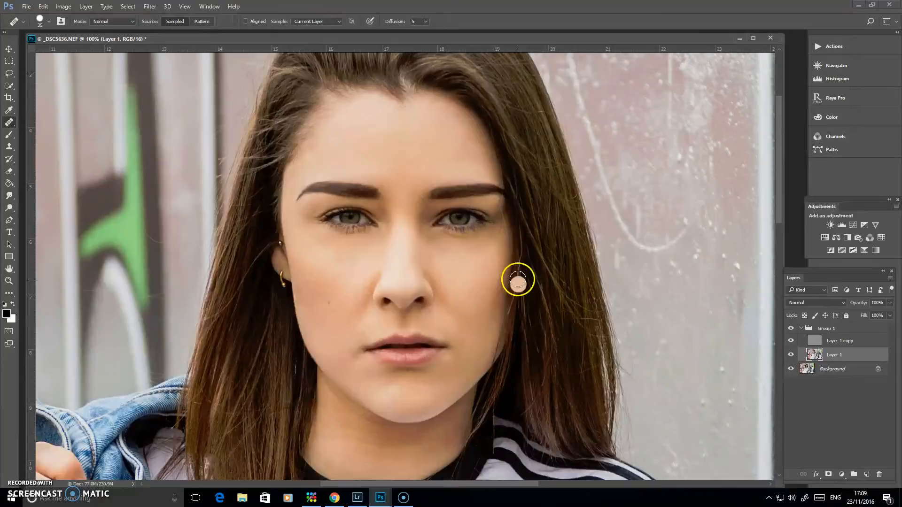
Step: Heal the stray hairs between the eyebrows on Layer 1 copy with the Healing Brush reduced to size 10
{"action": "key", "text": "ctrl+plus"}
{"action": "key", "text": "ctrl+plus"}
{"action": "left_click", "coordinate": [447, 237], "text": "ctrl"}
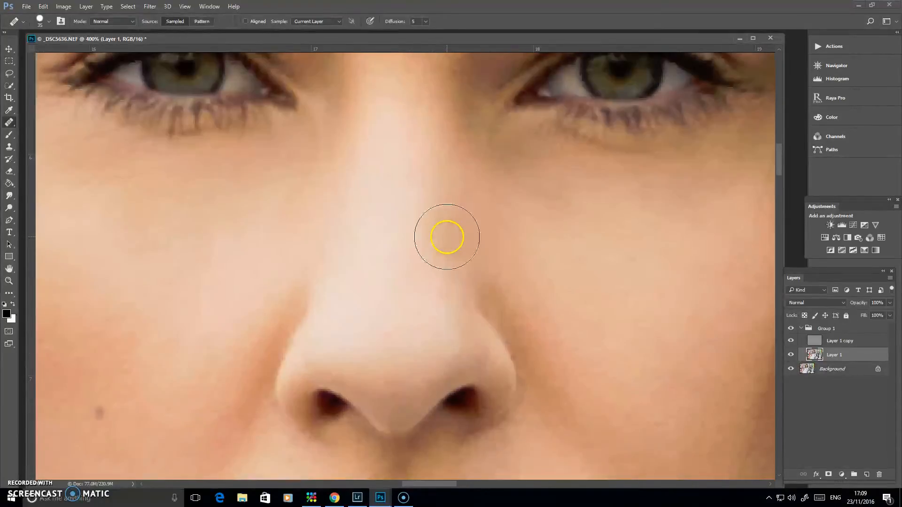
{"action": "left_click_drag", "start_coordinate": [467, 147], "coordinate": [444, 320]}
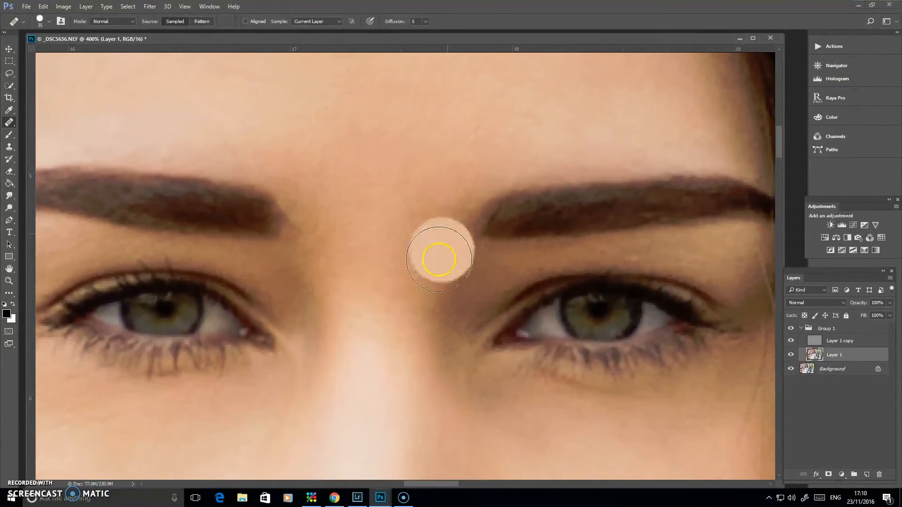
{"action": "key", "text": "bracketleft"}
{"action": "key", "text": "bracketleft"}
{"action": "key", "text": "bracketleft"}
{"action": "key", "text": "bracketleft"}
{"action": "key", "text": "bracketleft"}
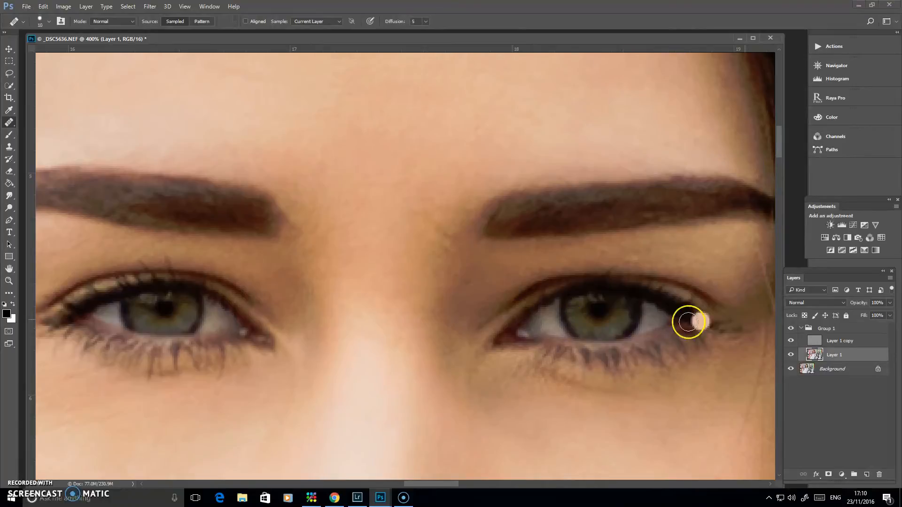
{"action": "left_click", "coordinate": [834, 341]}
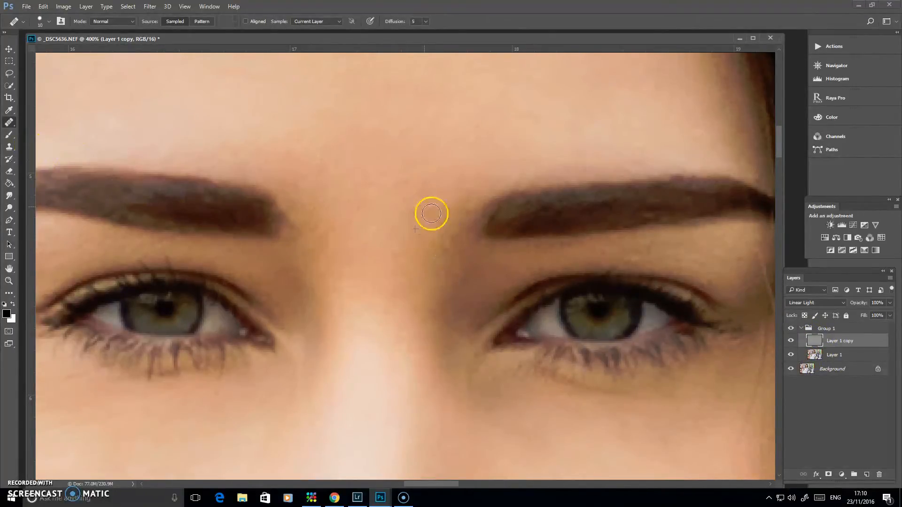
{"action": "left_click", "coordinate": [449, 196], "text": "alt"}
{"action": "key", "text": "ctrl+1"}
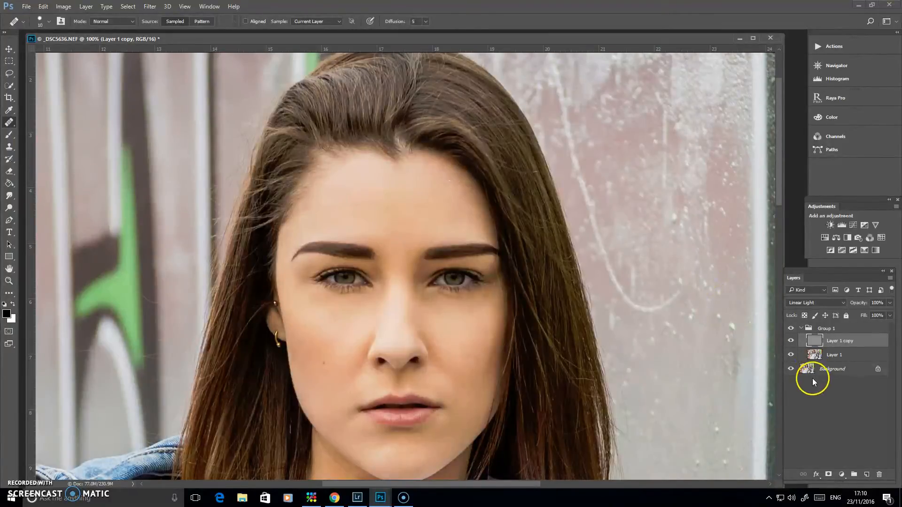
Step: Select and collapse Group 1, and compare the portrait with the group hidden and shown
{"action": "left_click", "coordinate": [804, 328]}
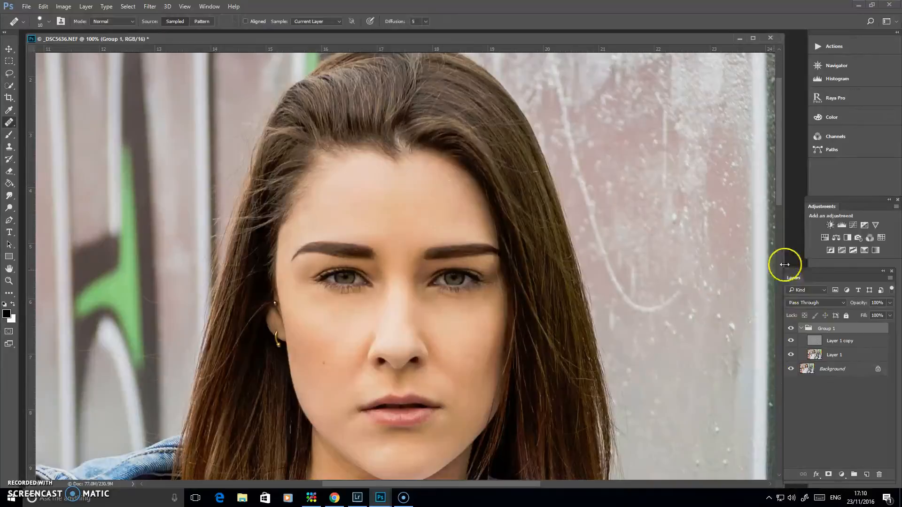
{"action": "left_click", "coordinate": [801, 329]}
{"action": "left_click", "coordinate": [792, 329]}
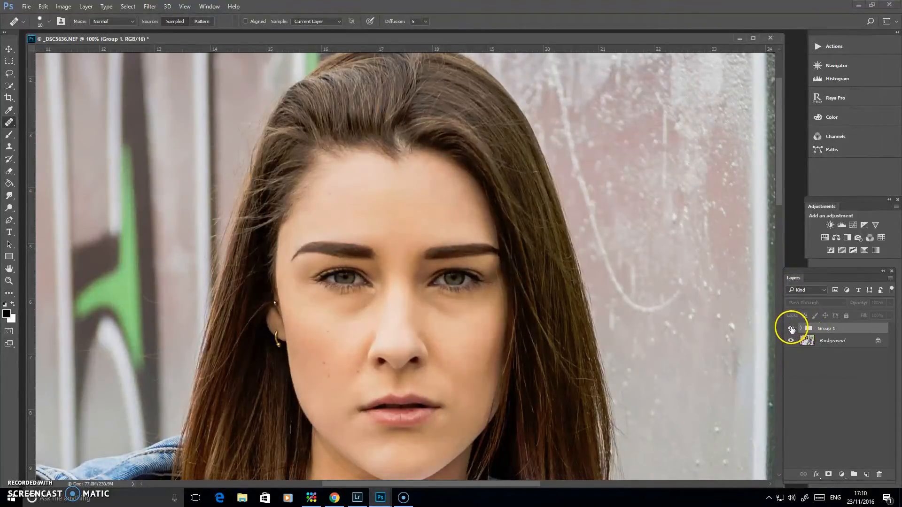
{"action": "left_click", "coordinate": [790, 329]}
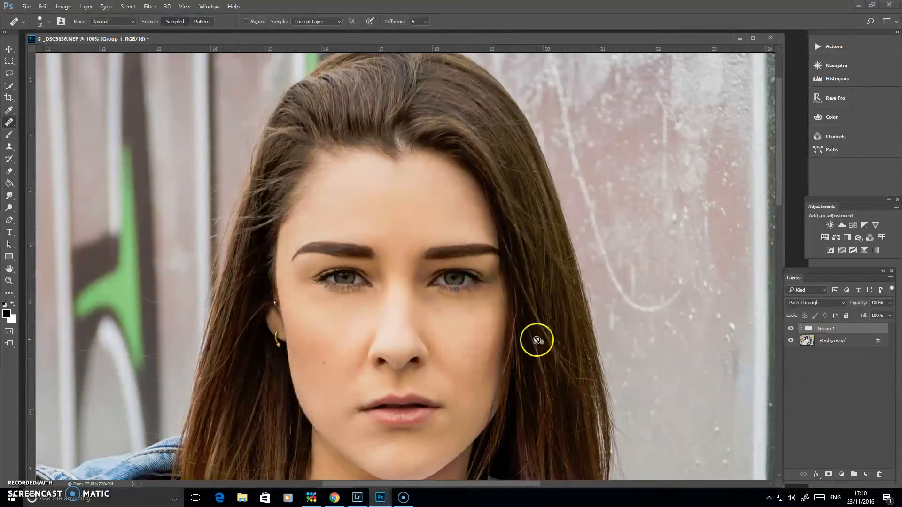
Step: Stamp all visible layers into a new layer above Group 1, invert it and set its blend mode to Overlay
{"action": "left_click_drag", "start_coordinate": [596, 365], "coordinate": [587, 277]}
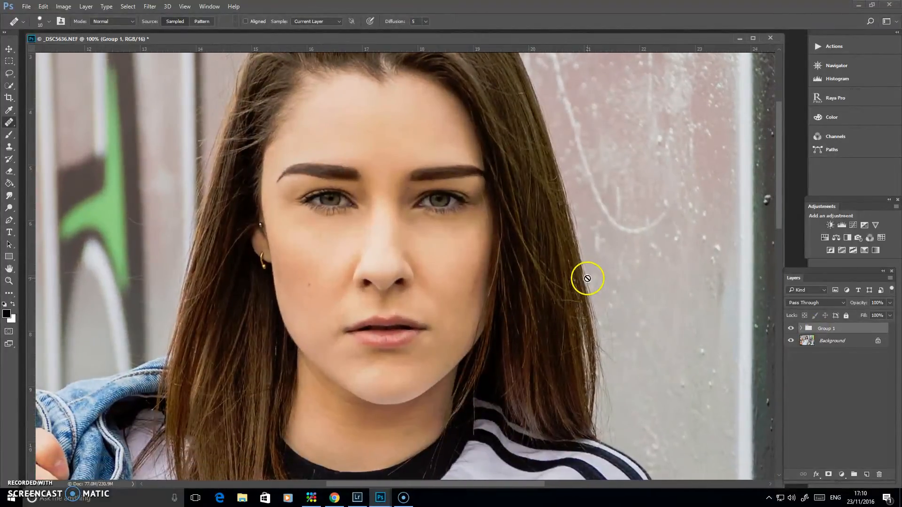
{"action": "key", "text": "ctrl+plus"}
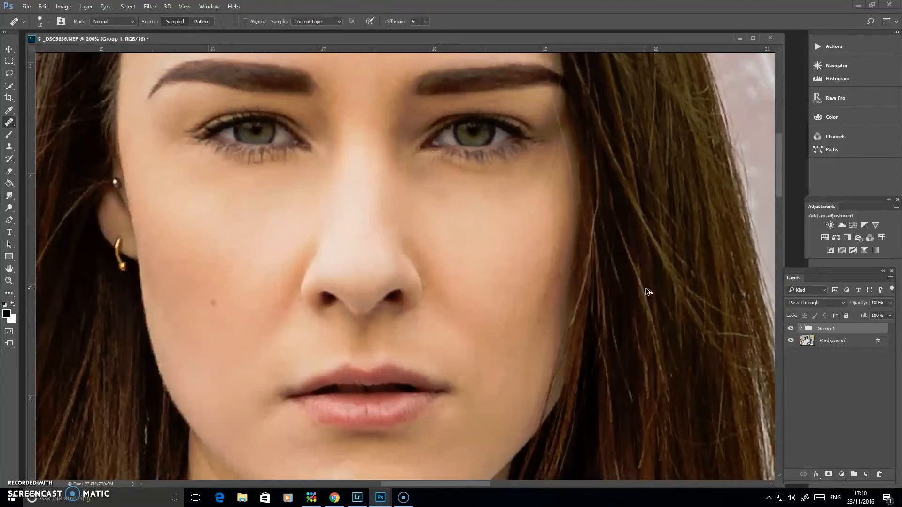
{"action": "key", "text": "ctrl+shift+alt+e"}
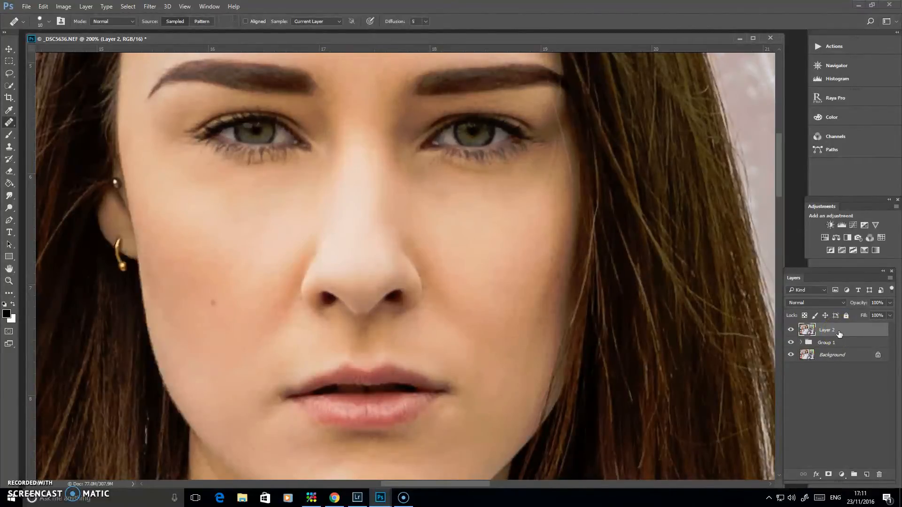
{"action": "key", "text": "ctrl+i"}
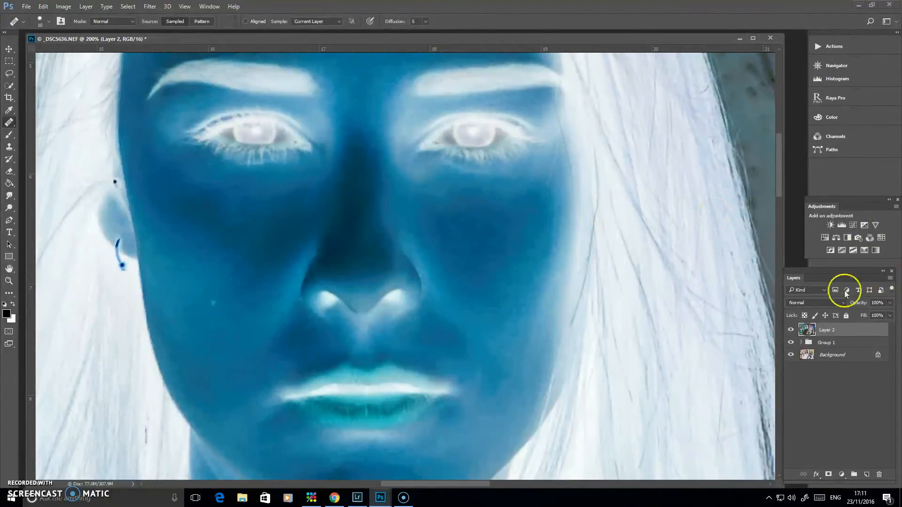
{"action": "left_click", "coordinate": [831, 302]}
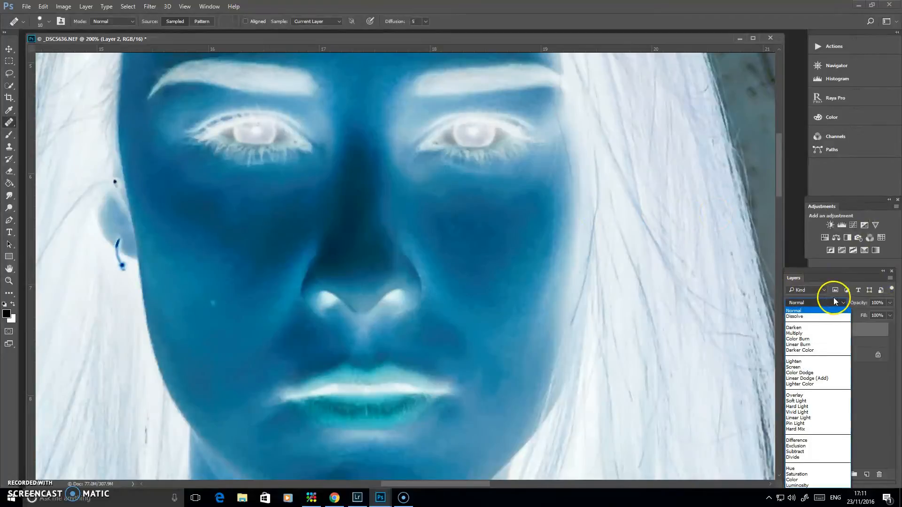
{"action": "left_click", "coordinate": [808, 396]}
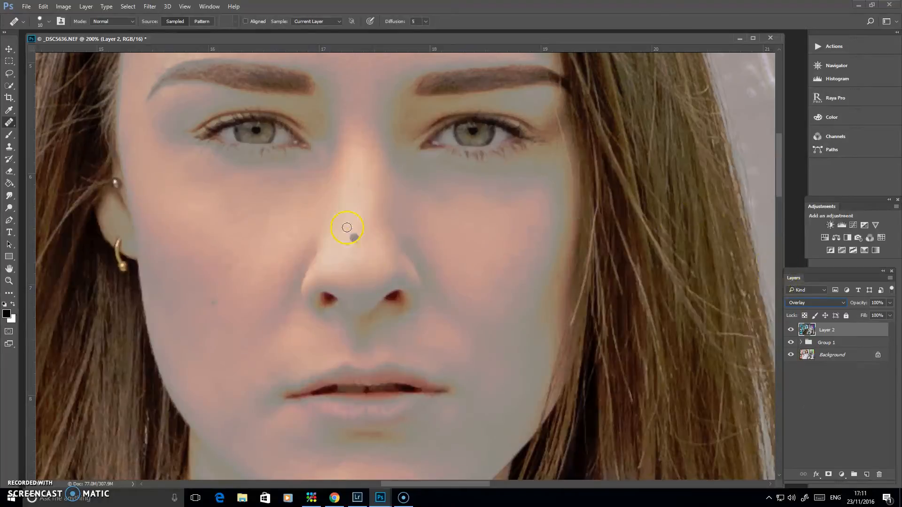
Step: Convert Layer 2 to a smart object for smart filters
{"action": "left_click", "coordinate": [154, 8]}
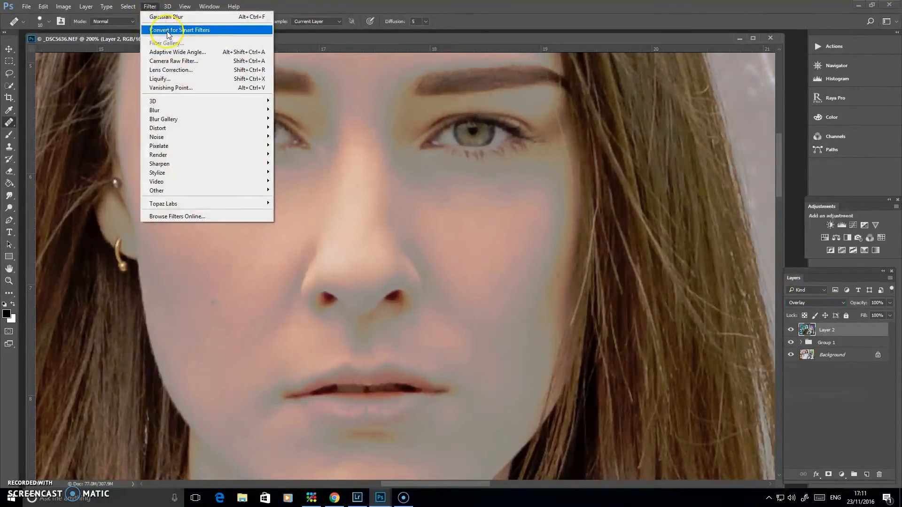
{"action": "left_click", "coordinate": [167, 32]}
{"action": "left_click", "coordinate": [452, 180]}
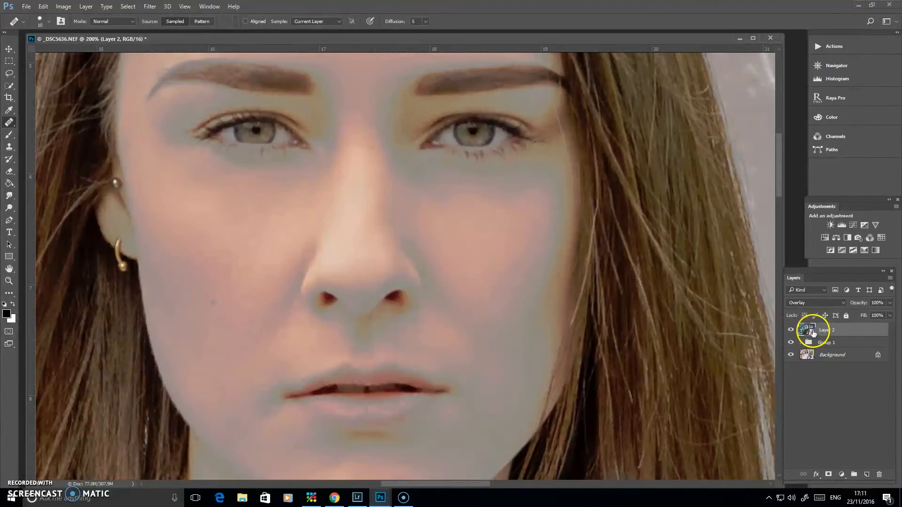
Step: Apply a High Pass smart filter with a radius of 3.8 pixels to Layer 2, checking its effect on the cheek and eye
{"action": "left_click", "coordinate": [153, 8]}
{"action": "mouse_move", "coordinate": [156, 190]}
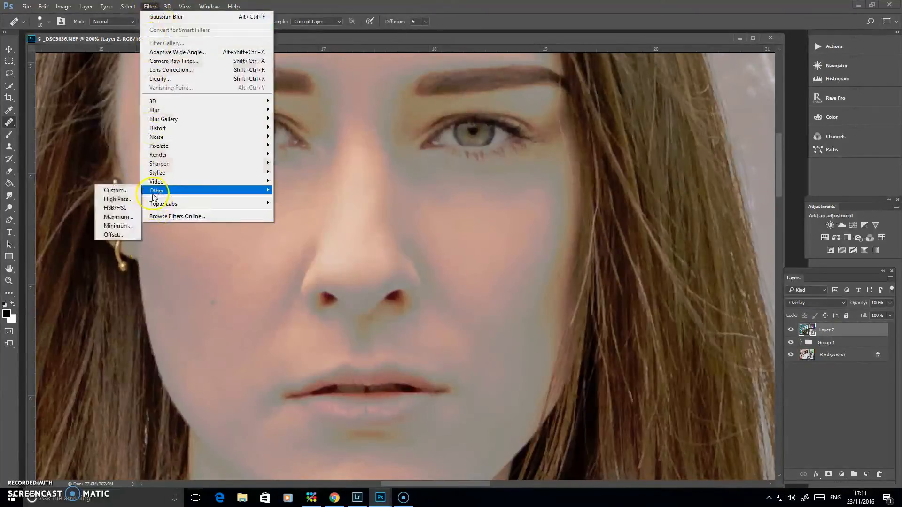
{"action": "left_click", "coordinate": [126, 202]}
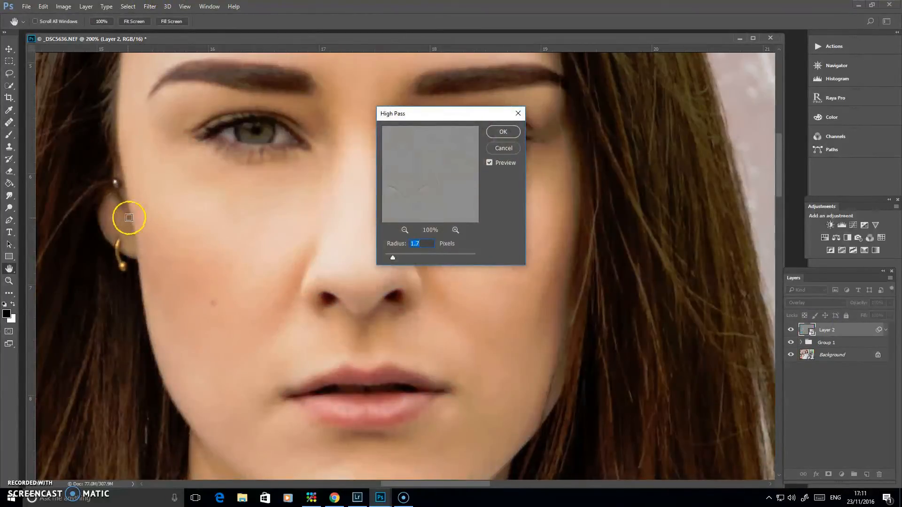
{"action": "left_click", "coordinate": [101, 209], "text": "ctrl"}
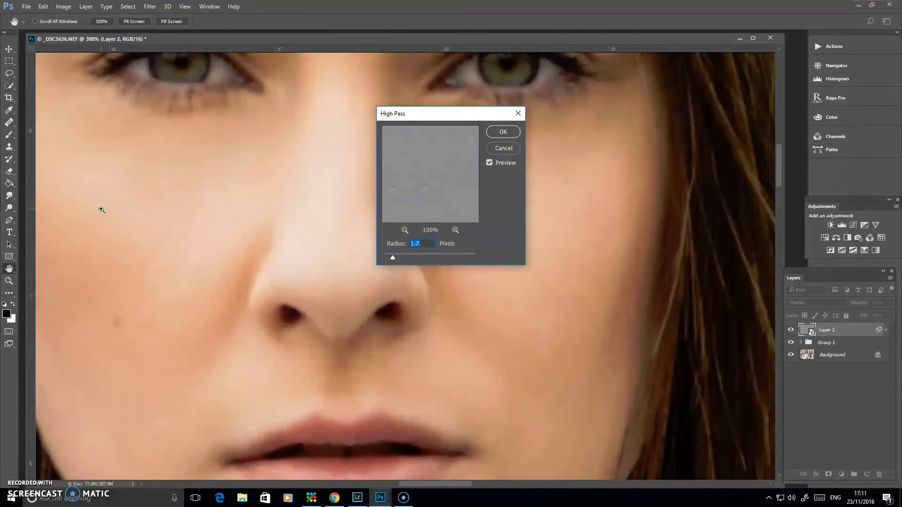
{"action": "left_click", "coordinate": [102, 210], "text": "ctrl"}
{"action": "left_click_drag", "start_coordinate": [233, 273], "coordinate": [511, 273]}
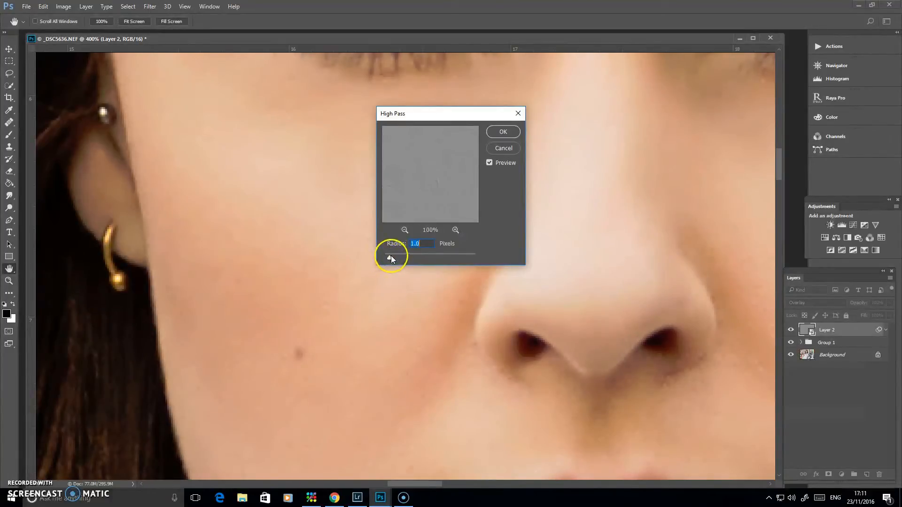
{"action": "left_click_drag", "start_coordinate": [560, 254], "coordinate": [489, 322]}
{"action": "left_click_drag", "start_coordinate": [281, 293], "coordinate": [411, 286]}
{"action": "left_click_drag", "start_coordinate": [455, 114], "coordinate": [539, 100]}
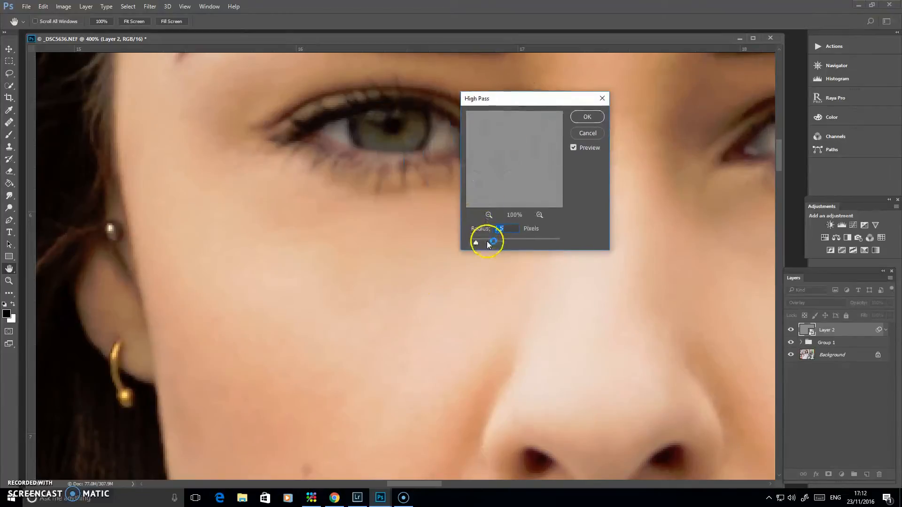
{"action": "left_click_drag", "start_coordinate": [486, 242], "coordinate": [498, 239]}
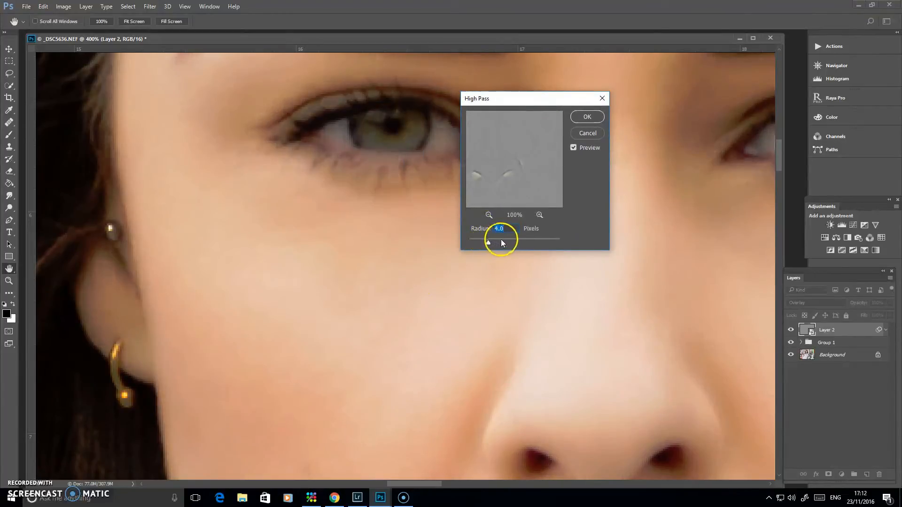
{"action": "mouse_move", "coordinate": [483, 241]}
{"action": "left_mouse_down"}
{"action": "mouse_move", "coordinate": [472, 238]}
{"action": "mouse_move", "coordinate": [486, 244]}
{"action": "left_mouse_up"}
{"action": "left_click_drag", "start_coordinate": [489, 243], "coordinate": [492, 244]}
{"action": "left_click", "coordinate": [587, 117]}
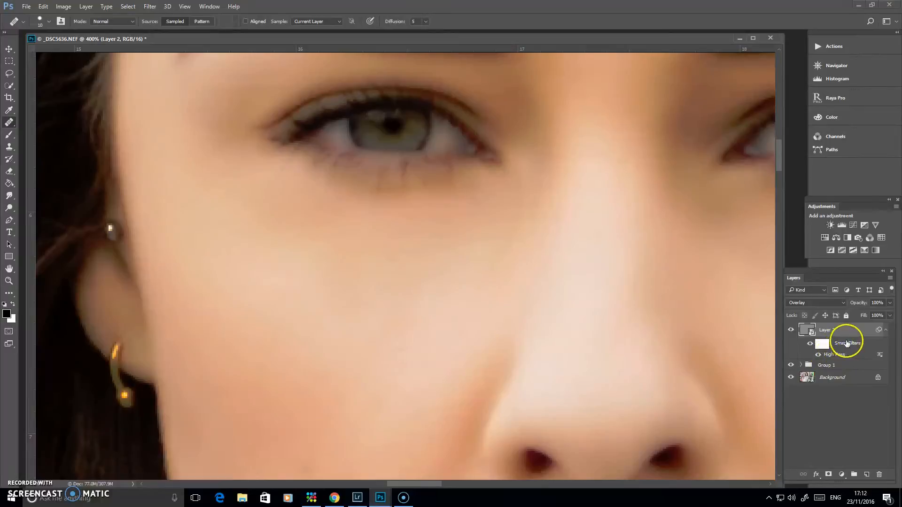
{"action": "double_click", "coordinate": [832, 355]}
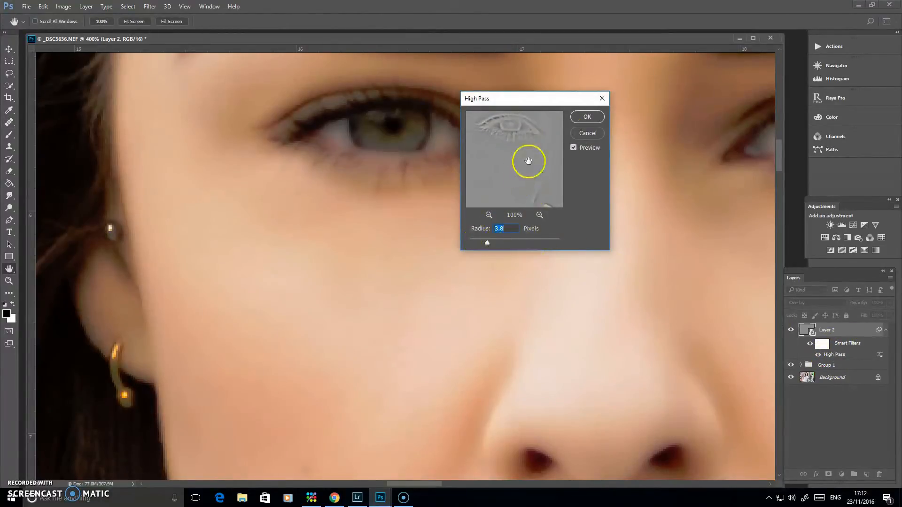
{"action": "left_click", "coordinate": [583, 134]}
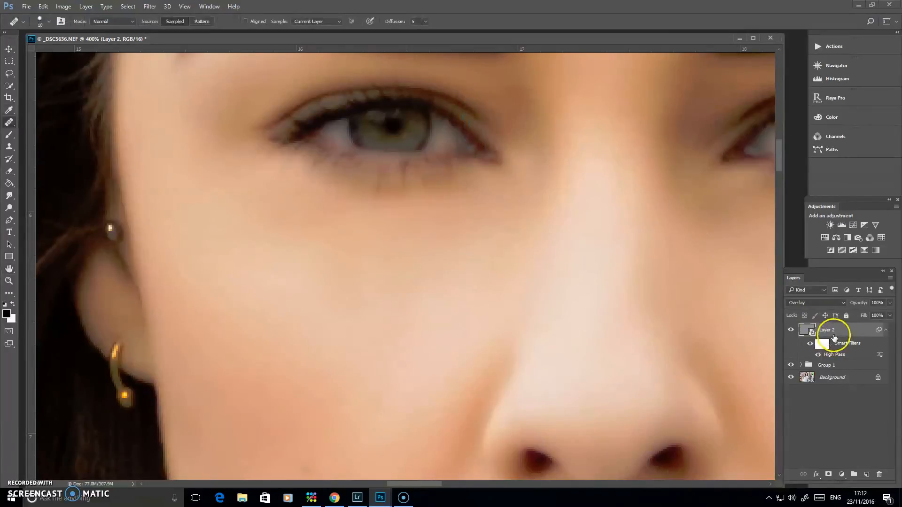
Step: Add a Gaussian Blur smart filter with a radius of 1.8 pixels to Layer 2
{"action": "left_click", "coordinate": [150, 6]}
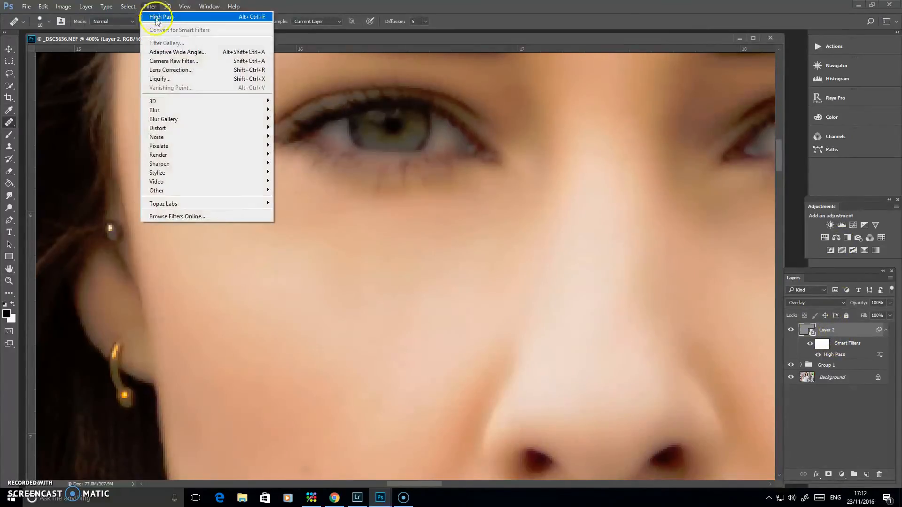
{"action": "mouse_move", "coordinate": [155, 109]}
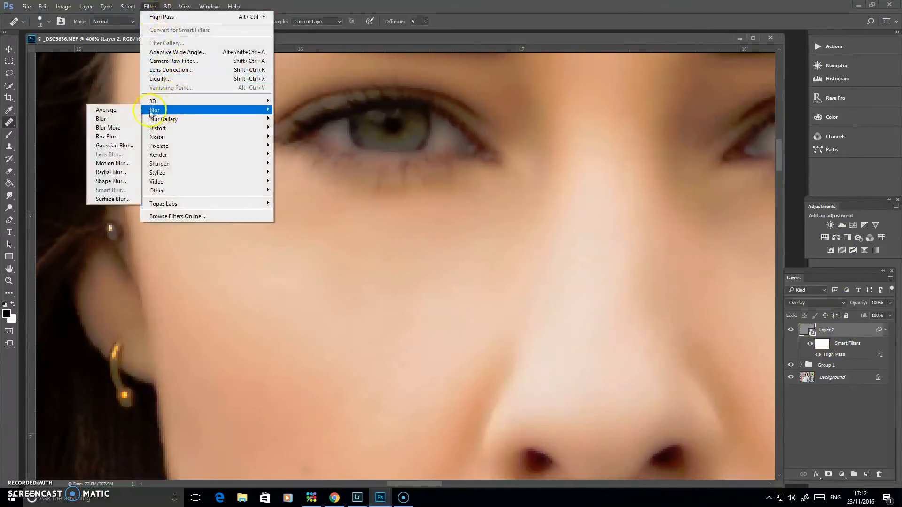
{"action": "left_click", "coordinate": [123, 145]}
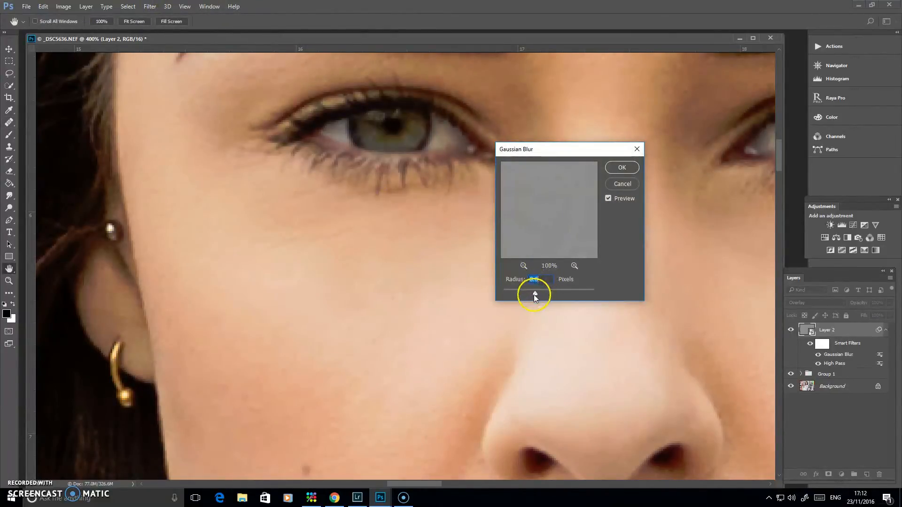
{"action": "left_click_drag", "start_coordinate": [536, 294], "coordinate": [511, 293]}
{"action": "left_click_drag", "start_coordinate": [555, 294], "coordinate": [514, 292]}
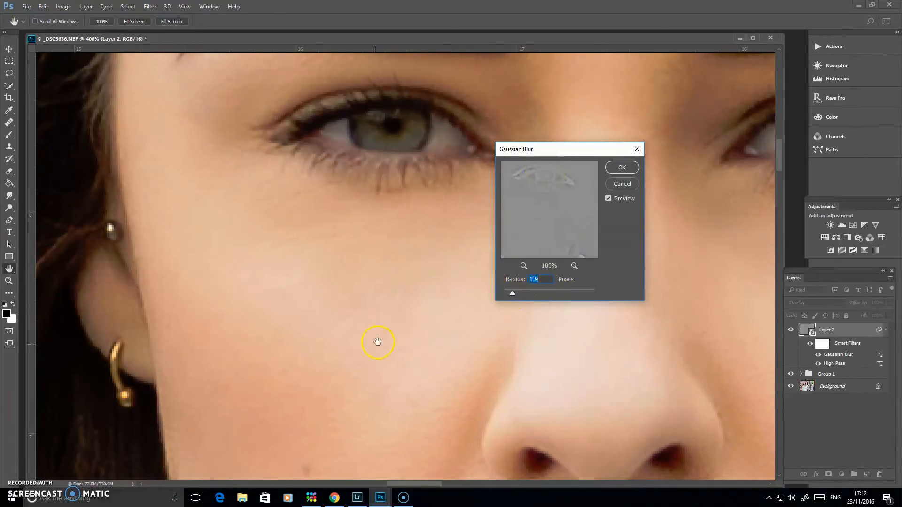
{"action": "left_click_drag", "start_coordinate": [402, 323], "coordinate": [282, 176]}
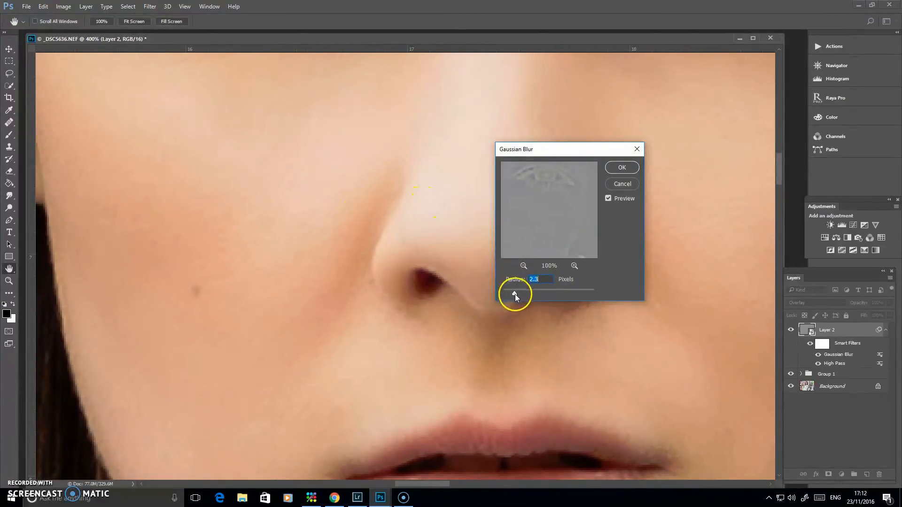
{"action": "left_click", "coordinate": [619, 168]}
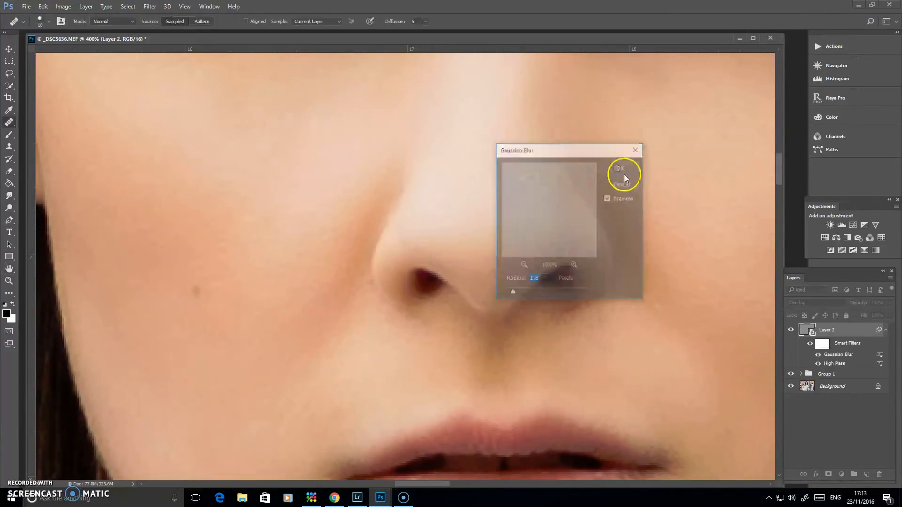
Step: Compare the facial skin with Layer 2 hidden and shown
{"action": "key", "text": "ctrl+minus"}
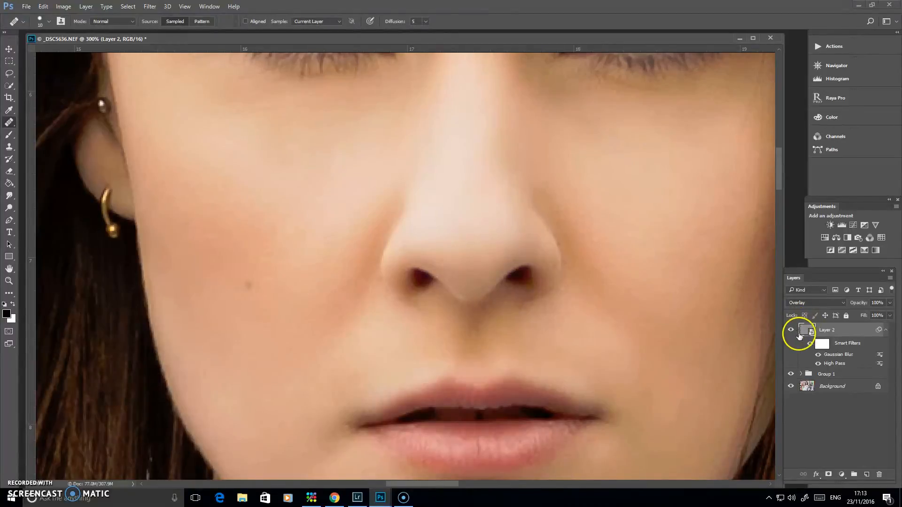
{"action": "left_click_drag", "start_coordinate": [585, 191], "coordinate": [568, 207]}
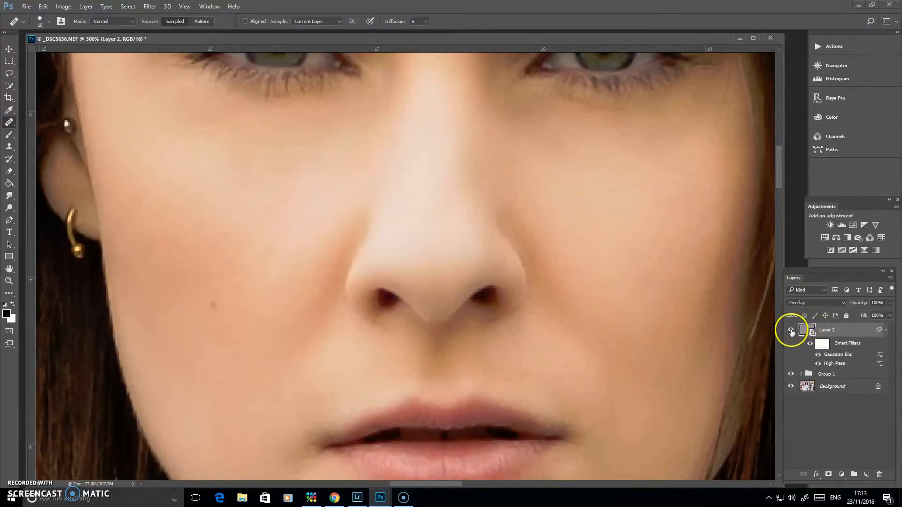
{"action": "left_click", "coordinate": [791, 331]}
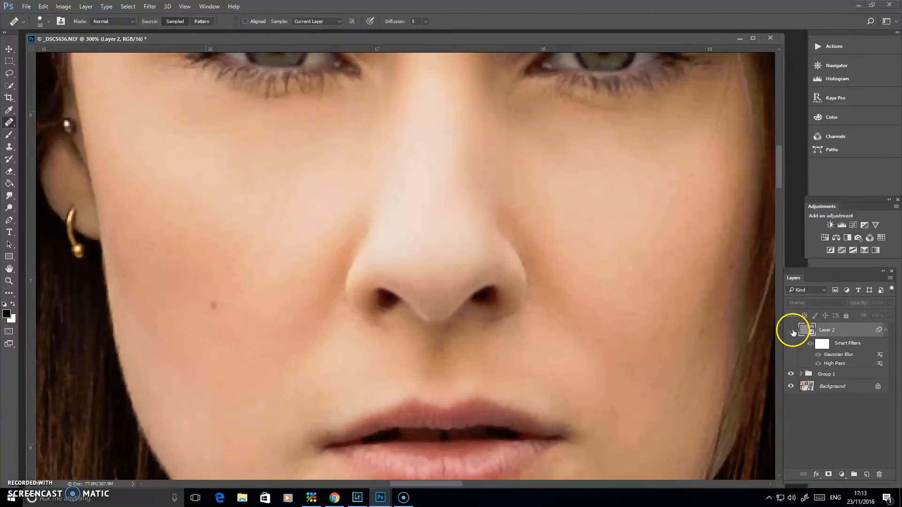
{"action": "left_click", "coordinate": [791, 331]}
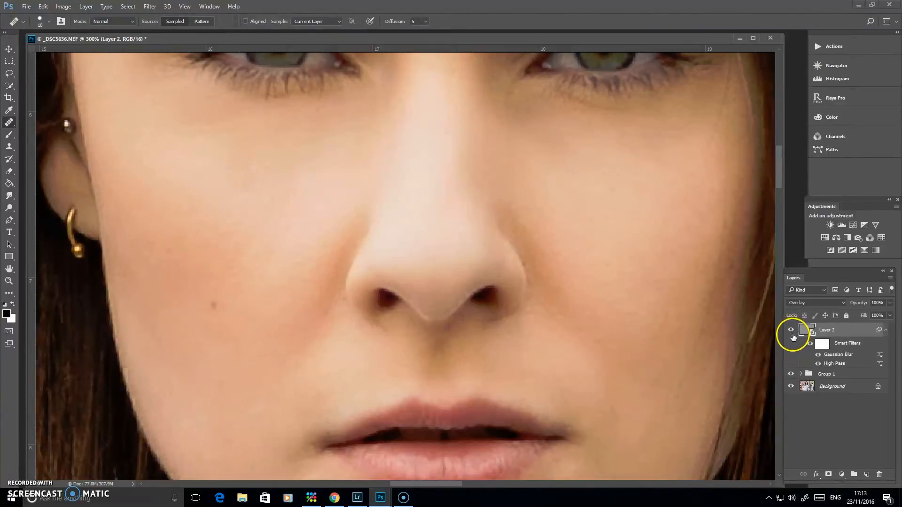
{"action": "left_click", "coordinate": [792, 331]}
{"action": "left_click", "coordinate": [791, 331]}
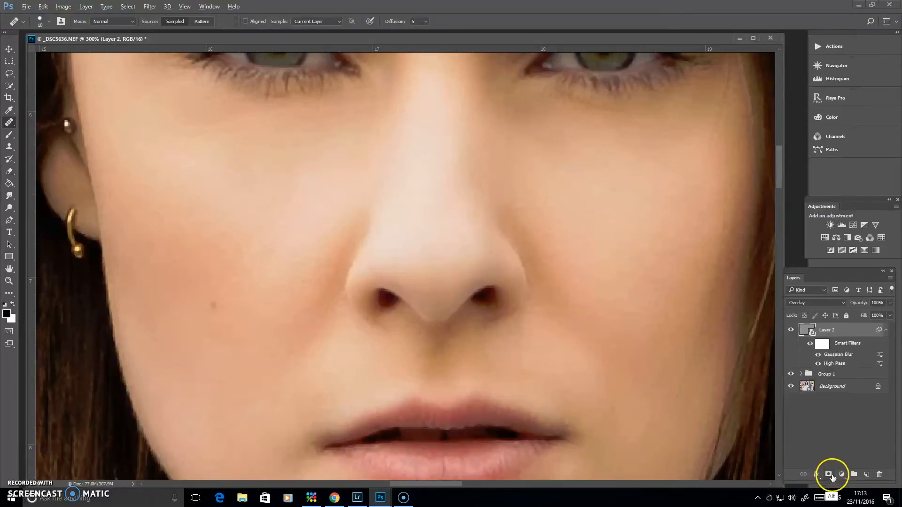
Step: Add a black layer mask to Layer 2 and ready a white Brush of size 90 at 30% opacity
{"action": "left_click", "coordinate": [828, 475], "text": "alt"}
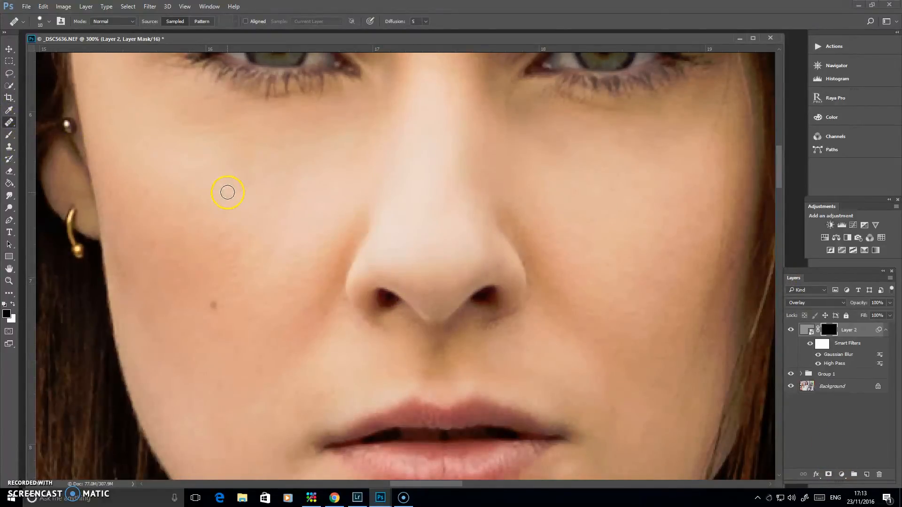
{"action": "key", "text": "b"}
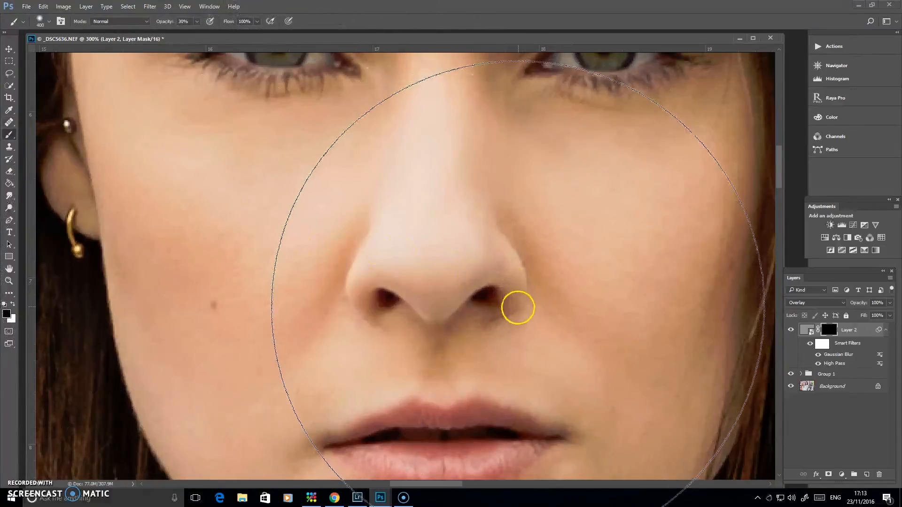
{"action": "key", "text": "bracketleft"}
{"action": "key", "text": "bracketleft"}
{"action": "key", "text": "bracketleft"}
{"action": "key", "text": "bracketleft"}
{"action": "key", "text": "bracketleft"}
{"action": "key", "text": "bracketleft"}
{"action": "key", "text": "bracketleft"}
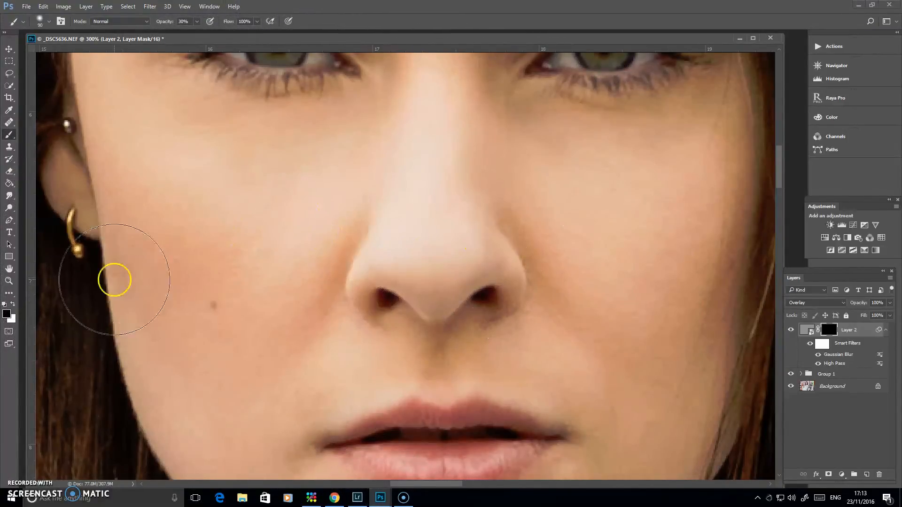
{"action": "left_click", "coordinate": [13, 304]}
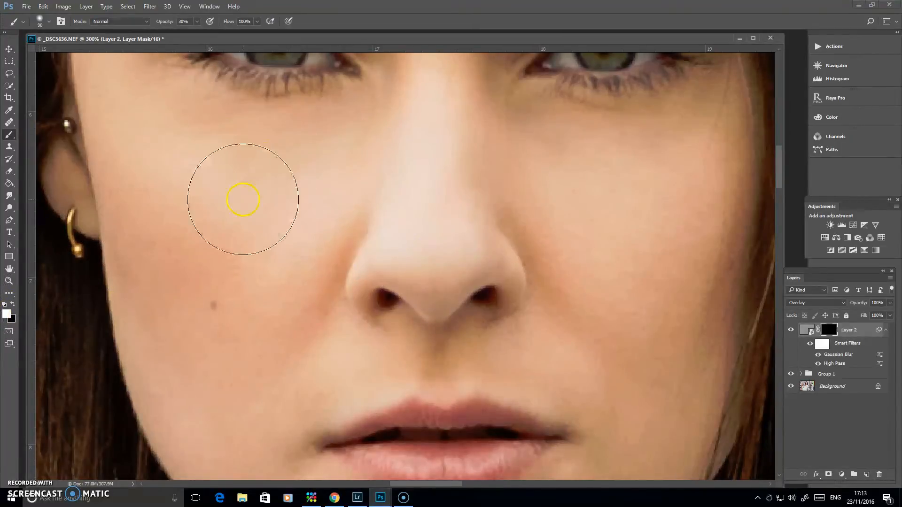
Step: Reduce the brush to size 60 and paint white on Layer 2's mask over the cheek on the image's right side
{"action": "key", "text": "bracketleft"}
{"action": "key", "text": "bracketleft"}
{"action": "key", "text": "bracketleft"}
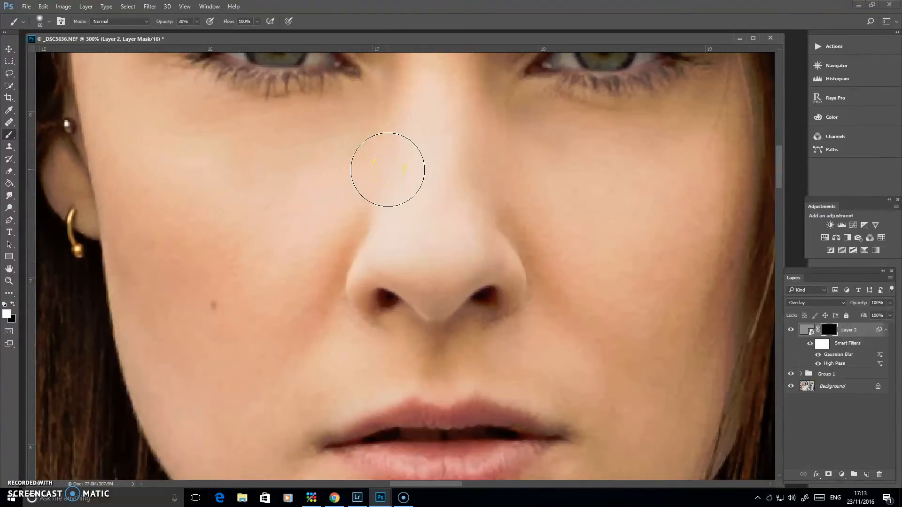
{"action": "mouse_move", "coordinate": [607, 139]}
{"action": "left_mouse_down"}
{"action": "mouse_move", "coordinate": [680, 201]}
{"action": "mouse_move", "coordinate": [609, 207]}
{"action": "mouse_move", "coordinate": [560, 176]}
{"action": "mouse_move", "coordinate": [618, 197]}
{"action": "mouse_move", "coordinate": [566, 171]}
{"action": "mouse_move", "coordinate": [559, 212]}
{"action": "mouse_move", "coordinate": [543, 193]}
{"action": "mouse_move", "coordinate": [604, 247]}
{"action": "mouse_move", "coordinate": [697, 196]}
{"action": "mouse_move", "coordinate": [635, 298]}
{"action": "mouse_move", "coordinate": [577, 165]}
{"action": "mouse_move", "coordinate": [552, 166]}
{"action": "mouse_move", "coordinate": [606, 306]}
{"action": "mouse_move", "coordinate": [554, 165]}
{"action": "mouse_move", "coordinate": [634, 346]}
{"action": "mouse_move", "coordinate": [577, 216]}
{"action": "mouse_move", "coordinate": [629, 183]}
{"action": "mouse_move", "coordinate": [633, 325]}
{"action": "mouse_move", "coordinate": [647, 172]}
{"action": "mouse_move", "coordinate": [660, 325]}
{"action": "mouse_move", "coordinate": [670, 224]}
{"action": "mouse_move", "coordinate": [650, 152]}
{"action": "mouse_move", "coordinate": [651, 202]}
{"action": "mouse_move", "coordinate": [662, 147]}
{"action": "mouse_move", "coordinate": [562, 167]}
{"action": "mouse_move", "coordinate": [566, 184]}
{"action": "mouse_move", "coordinate": [547, 175]}
{"action": "mouse_move", "coordinate": [650, 175]}
{"action": "left_mouse_up"}
Step: Paint white on Layer 2's mask under both eyes and down the image's left cheek with brush size 30 at 60% opacity
{"action": "key", "text": "bracketleft"}
{"action": "key", "text": "bracketleft"}
{"action": "key", "text": "bracketleft"}
{"action": "key", "text": "space"}
{"action": "left_click_drag", "start_coordinate": [621, 221], "coordinate": [520, 211]}
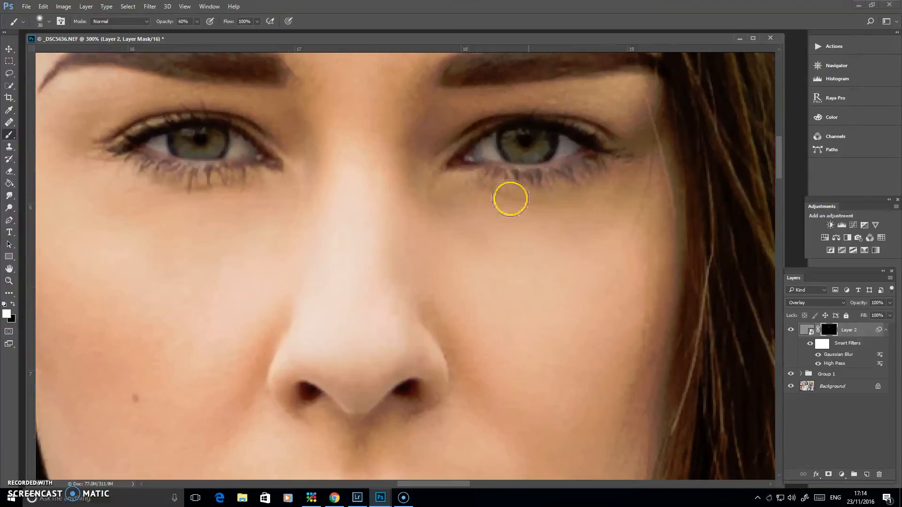
{"action": "mouse_move", "coordinate": [456, 208]}
{"action": "left_mouse_down"}
{"action": "mouse_move", "coordinate": [519, 273]}
{"action": "mouse_move", "coordinate": [504, 320]}
{"action": "mouse_move", "coordinate": [548, 231]}
{"action": "mouse_move", "coordinate": [542, 209]}
{"action": "mouse_move", "coordinate": [615, 192]}
{"action": "mouse_move", "coordinate": [582, 207]}
{"action": "mouse_move", "coordinate": [618, 212]}
{"action": "mouse_move", "coordinate": [591, 407]}
{"action": "mouse_move", "coordinate": [525, 301]}
{"action": "mouse_move", "coordinate": [485, 309]}
{"action": "mouse_move", "coordinate": [579, 214]}
{"action": "left_mouse_up"}
{"action": "key", "text": "space"}
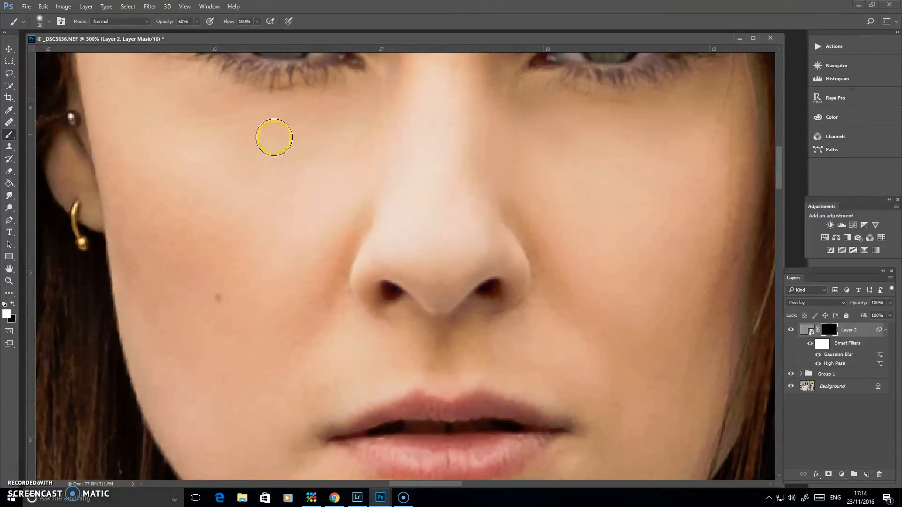
{"action": "mouse_move", "coordinate": [259, 125]}
{"action": "left_mouse_down"}
{"action": "mouse_move", "coordinate": [157, 288]}
{"action": "mouse_move", "coordinate": [182, 361]}
{"action": "mouse_move", "coordinate": [250, 305]}
{"action": "mouse_move", "coordinate": [277, 340]}
{"action": "left_mouse_up"}
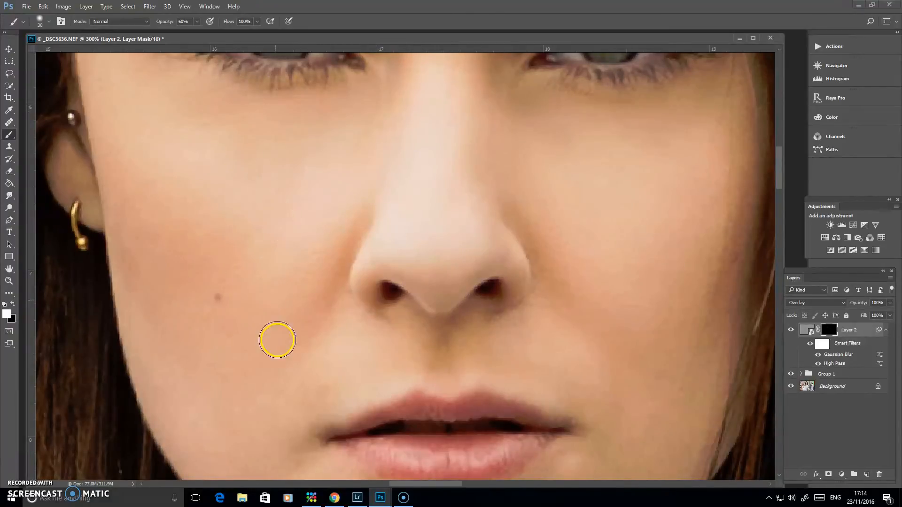
Step: Paint white on Layer 2's mask over the forehead with a larger brush at 80% opacity
{"action": "scroll", "coordinate": [281, 343], "scroll_direction": "up", "scroll_amount": 5}
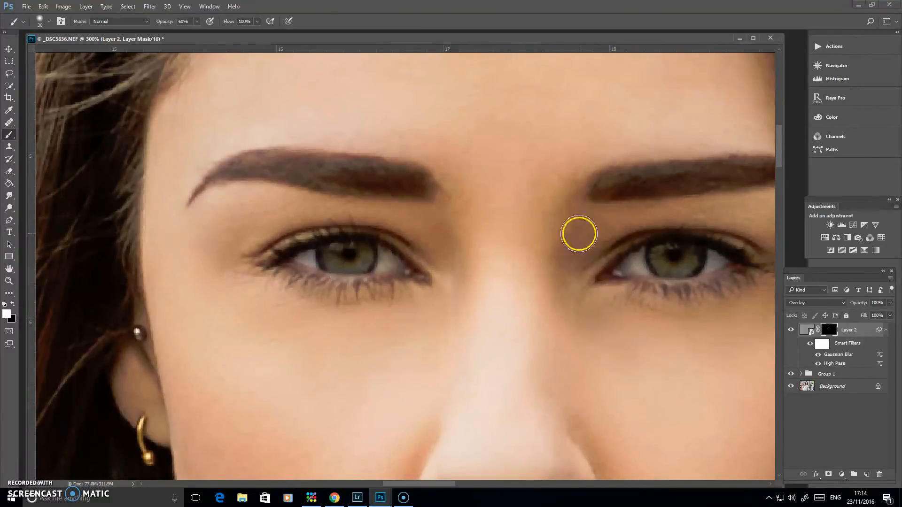
{"action": "scroll", "coordinate": [578, 234], "scroll_direction": "up", "scroll_amount": 2}
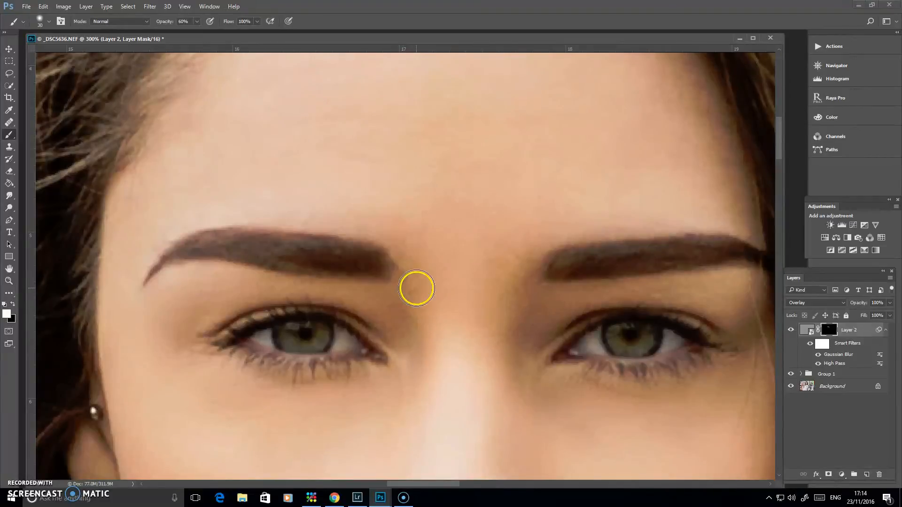
{"action": "scroll", "coordinate": [433, 332], "scroll_direction": "up", "scroll_amount": 4}
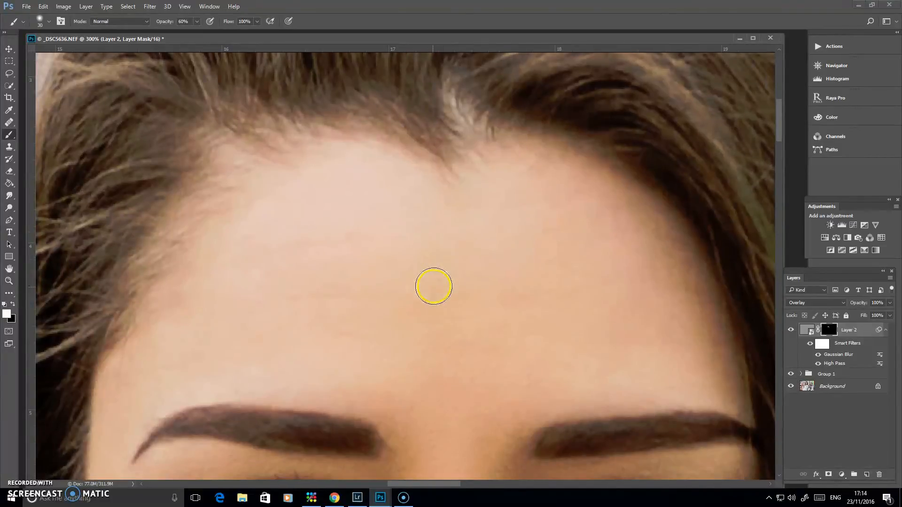
{"action": "key", "text": "bracketright"}
{"action": "key", "text": "bracketright"}
{"action": "key", "text": "bracketright"}
{"action": "key", "text": "bracketright"}
{"action": "key", "text": "bracketright"}
{"action": "key", "text": "8"}
{"action": "mouse_move", "coordinate": [353, 249]}
{"action": "left_mouse_down"}
{"action": "mouse_move", "coordinate": [283, 304]}
{"action": "mouse_move", "coordinate": [252, 337]}
{"action": "mouse_move", "coordinate": [246, 329]}
{"action": "mouse_move", "coordinate": [401, 286]}
{"action": "mouse_move", "coordinate": [474, 373]}
{"action": "mouse_move", "coordinate": [547, 322]}
{"action": "mouse_move", "coordinate": [575, 257]}
{"action": "mouse_move", "coordinate": [560, 234]}
{"action": "mouse_move", "coordinate": [580, 223]}
{"action": "mouse_move", "coordinate": [615, 303]}
{"action": "mouse_move", "coordinate": [650, 342]}
{"action": "mouse_move", "coordinate": [483, 286]}
{"action": "mouse_move", "coordinate": [299, 262]}
{"action": "mouse_move", "coordinate": [324, 221]}
{"action": "mouse_move", "coordinate": [263, 291]}
{"action": "mouse_move", "coordinate": [283, 335]}
{"action": "mouse_move", "coordinate": [484, 353]}
{"action": "mouse_move", "coordinate": [479, 139]}
{"action": "mouse_move", "coordinate": [465, 161]}
{"action": "left_mouse_up"}
Step: Paint white on Layer 2's mask over the skin around the mouth and chin with brush size 40 at 80% opacity
{"action": "key", "text": "space"}
{"action": "left_click_drag", "start_coordinate": [448, 363], "coordinate": [463, 176]}
{"action": "mouse_move", "coordinate": [259, 189]}
{"action": "left_mouse_down"}
{"action": "mouse_move", "coordinate": [238, 260]}
{"action": "mouse_move", "coordinate": [261, 221]}
{"action": "left_mouse_up"}
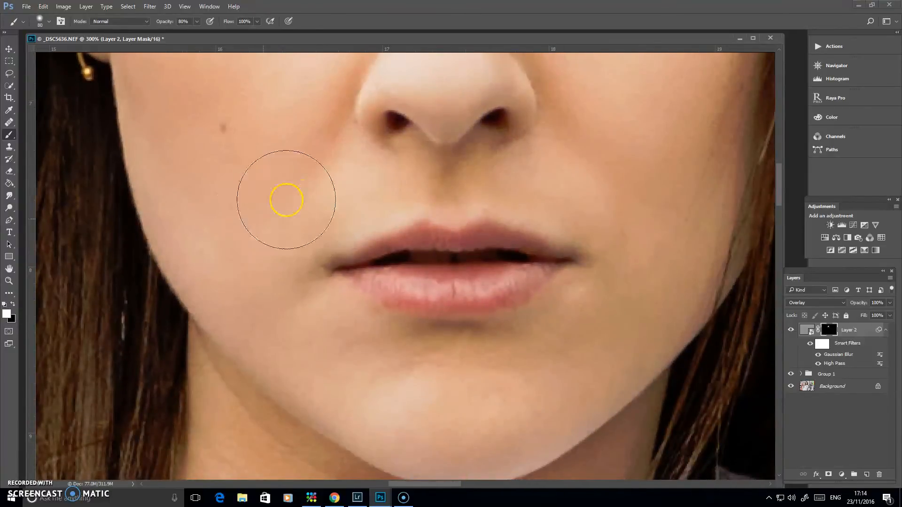
{"action": "key", "text": "bracketleft"}
{"action": "key", "text": "bracketleft"}
{"action": "key", "text": "bracketleft"}
{"action": "key", "text": "bracketleft"}
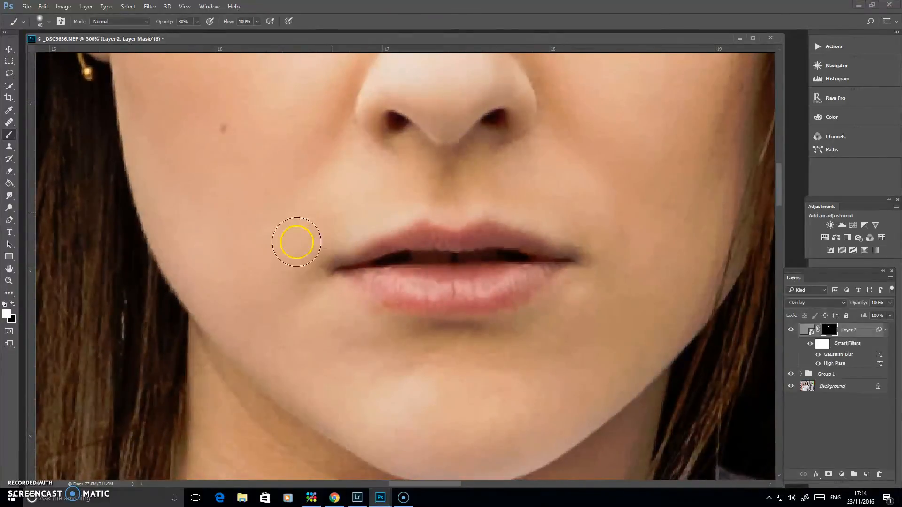
{"action": "mouse_move", "coordinate": [353, 351]}
{"action": "left_mouse_down"}
{"action": "mouse_move", "coordinate": [475, 406]}
{"action": "mouse_move", "coordinate": [437, 378]}
{"action": "mouse_move", "coordinate": [385, 401]}
{"action": "mouse_move", "coordinate": [537, 374]}
{"action": "mouse_move", "coordinate": [560, 406]}
{"action": "mouse_move", "coordinate": [575, 316]}
{"action": "mouse_move", "coordinate": [510, 380]}
{"action": "mouse_move", "coordinate": [571, 347]}
{"action": "left_mouse_up"}
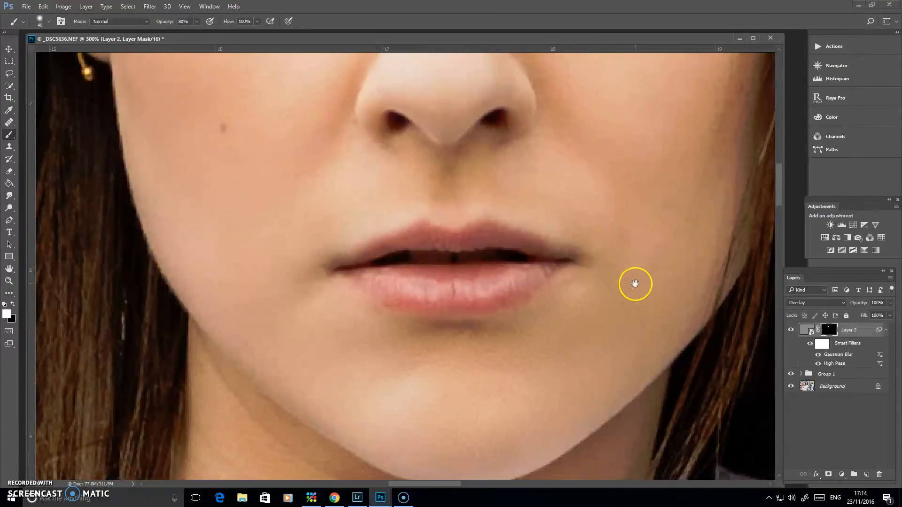
Step: Paint white on Layer 2's mask beside the nose and over the cheek on the image's right side with the size 40 brush
{"action": "left_click_drag", "start_coordinate": [634, 283], "coordinate": [516, 338]}
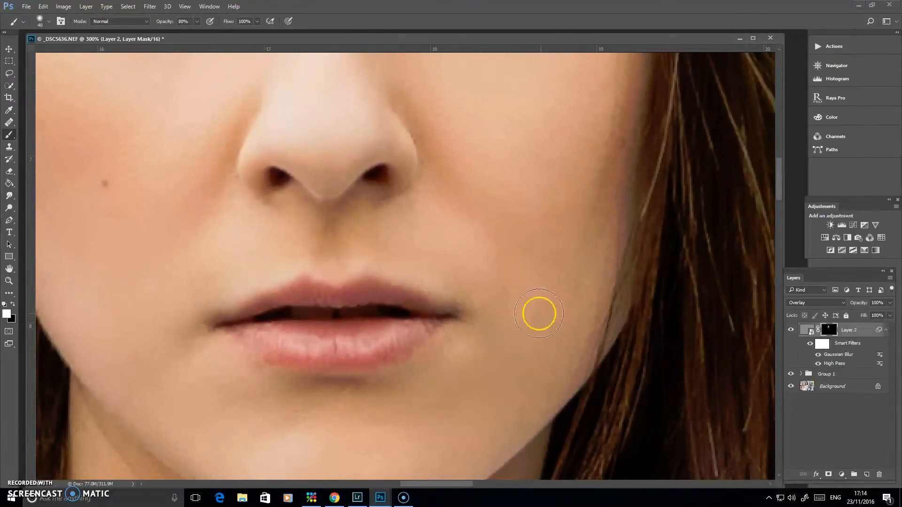
{"action": "left_click_drag", "start_coordinate": [540, 168], "coordinate": [462, 347]}
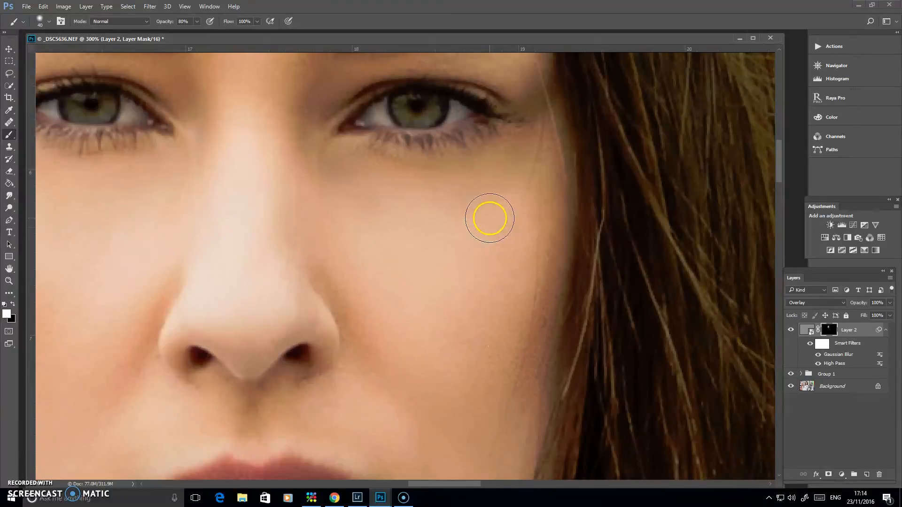
{"action": "left_click_drag", "start_coordinate": [379, 246], "coordinate": [499, 177]}
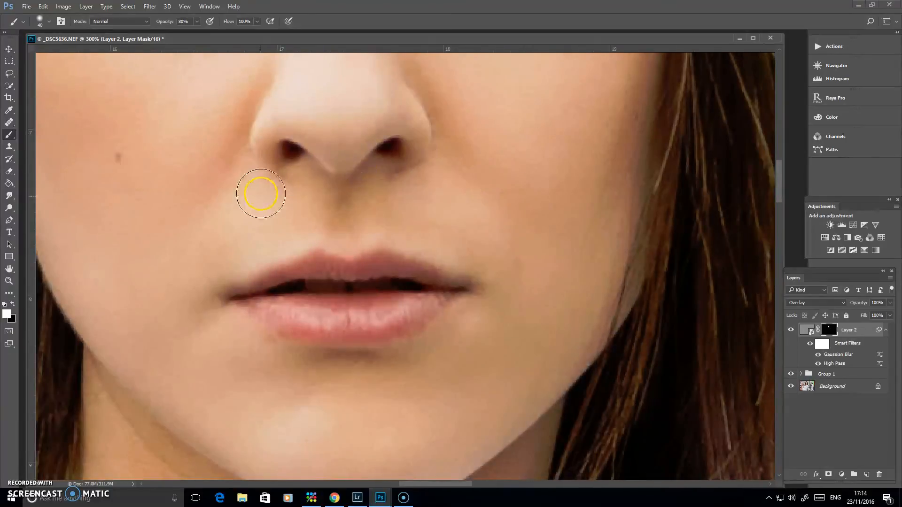
{"action": "left_click_drag", "start_coordinate": [441, 172], "coordinate": [498, 277]}
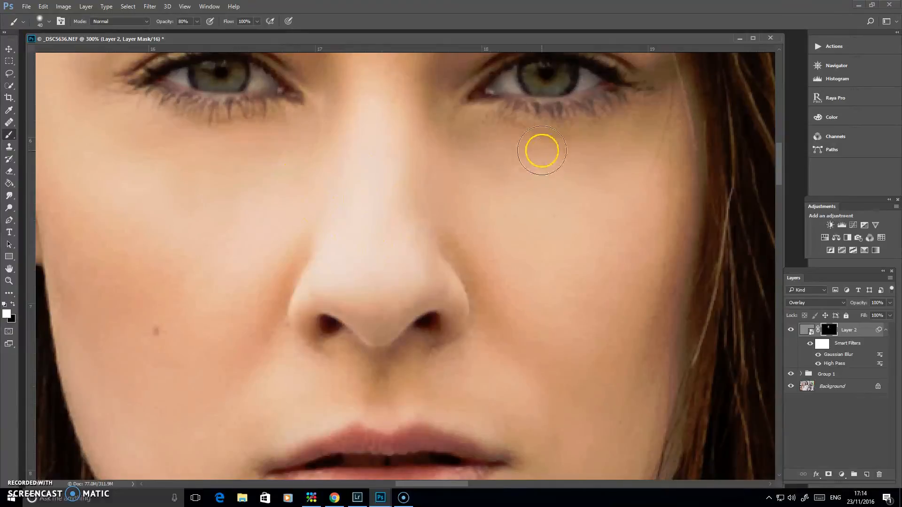
{"action": "left_click_drag", "start_coordinate": [571, 316], "coordinate": [554, 135]}
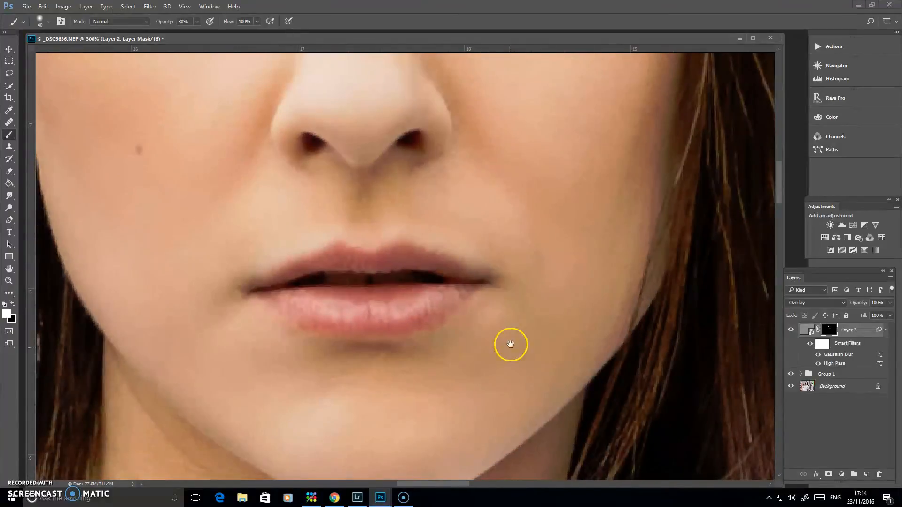
Step: Paint white on Layer 2's mask across the neck below the chin with the size 40 brush at 80% opacity
{"action": "left_click_drag", "start_coordinate": [510, 344], "coordinate": [467, 182]}
{"action": "mouse_move", "coordinate": [177, 215]}
{"action": "left_mouse_down"}
{"action": "mouse_move", "coordinate": [185, 337]}
{"action": "mouse_move", "coordinate": [260, 382]}
{"action": "mouse_move", "coordinate": [276, 346]}
{"action": "mouse_move", "coordinate": [268, 291]}
{"action": "mouse_move", "coordinate": [285, 291]}
{"action": "mouse_move", "coordinate": [283, 278]}
{"action": "mouse_move", "coordinate": [318, 285]}
{"action": "mouse_move", "coordinate": [392, 356]}
{"action": "mouse_move", "coordinate": [433, 371]}
{"action": "mouse_move", "coordinate": [409, 359]}
{"action": "mouse_move", "coordinate": [504, 323]}
{"action": "mouse_move", "coordinate": [394, 373]}
{"action": "mouse_move", "coordinate": [433, 357]}
{"action": "mouse_move", "coordinate": [556, 266]}
{"action": "mouse_move", "coordinate": [557, 247]}
{"action": "left_mouse_up"}
{"action": "left_click_drag", "start_coordinate": [270, 350], "coordinate": [309, 239]}
{"action": "mouse_move", "coordinate": [230, 306]}
{"action": "left_mouse_down"}
{"action": "mouse_move", "coordinate": [231, 341]}
{"action": "mouse_move", "coordinate": [293, 324]}
{"action": "mouse_move", "coordinate": [254, 246]}
{"action": "mouse_move", "coordinate": [350, 230]}
{"action": "mouse_move", "coordinate": [525, 226]}
{"action": "mouse_move", "coordinate": [528, 266]}
{"action": "mouse_move", "coordinate": [491, 308]}
{"action": "left_mouse_up"}
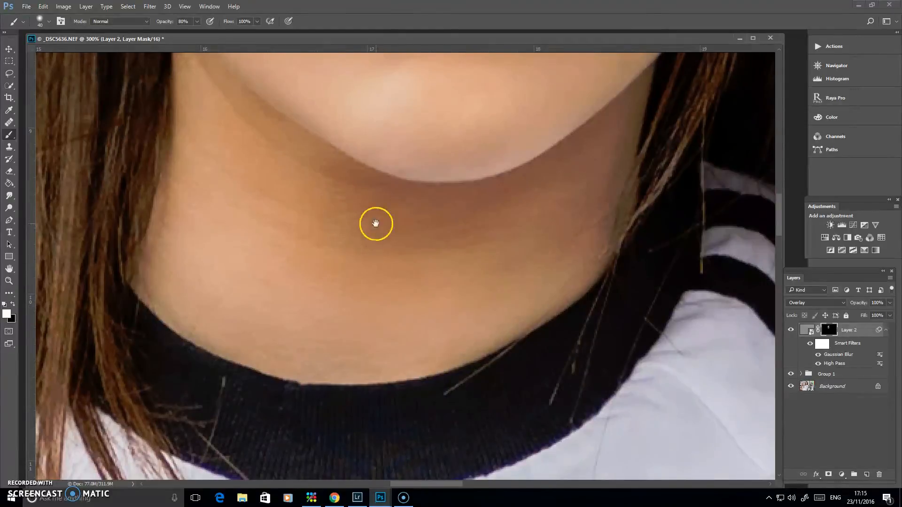
{"action": "left_click_drag", "start_coordinate": [377, 224], "coordinate": [446, 383]}
{"action": "mouse_move", "coordinate": [328, 285]}
{"action": "left_mouse_down"}
{"action": "mouse_move", "coordinate": [324, 397]}
{"action": "mouse_move", "coordinate": [604, 329]}
{"action": "mouse_move", "coordinate": [581, 369]}
{"action": "left_mouse_up"}
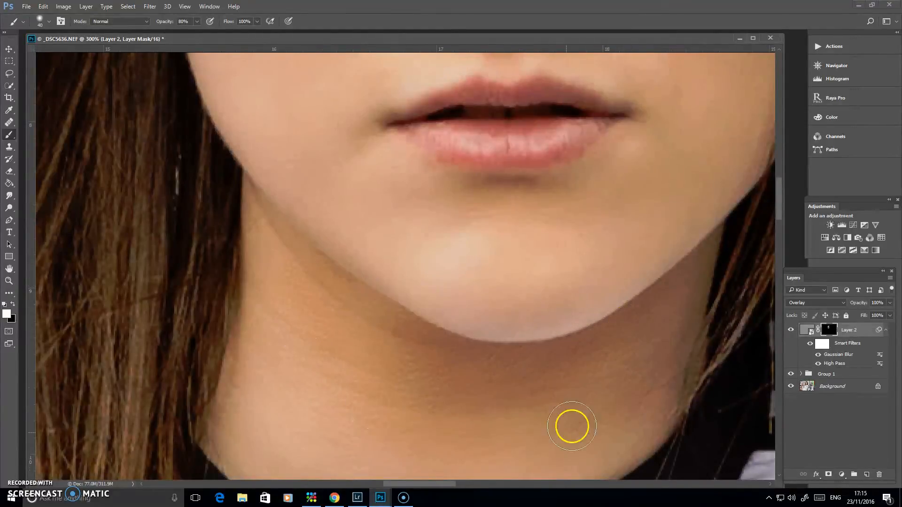
{"action": "left_click_drag", "start_coordinate": [488, 219], "coordinate": [508, 369]}
{"action": "mouse_move", "coordinate": [613, 209]}
{"action": "left_mouse_down"}
{"action": "mouse_move", "coordinate": [598, 238]}
{"action": "mouse_move", "coordinate": [557, 257]}
{"action": "left_mouse_up"}
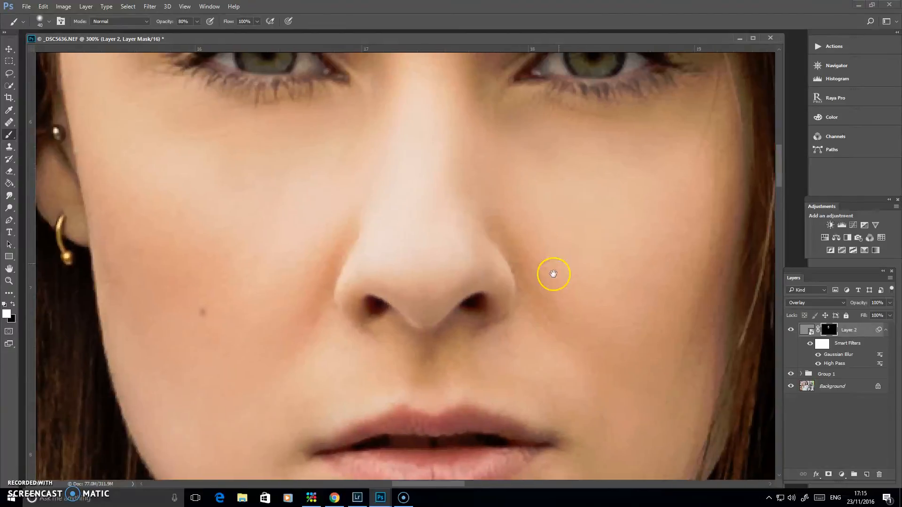
Step: Compare the whole portrait with and without Layer 2 by hiding the layer and showing it again
{"action": "key", "text": "ctrl+minus"}
{"action": "key", "text": "ctrl+minus"}
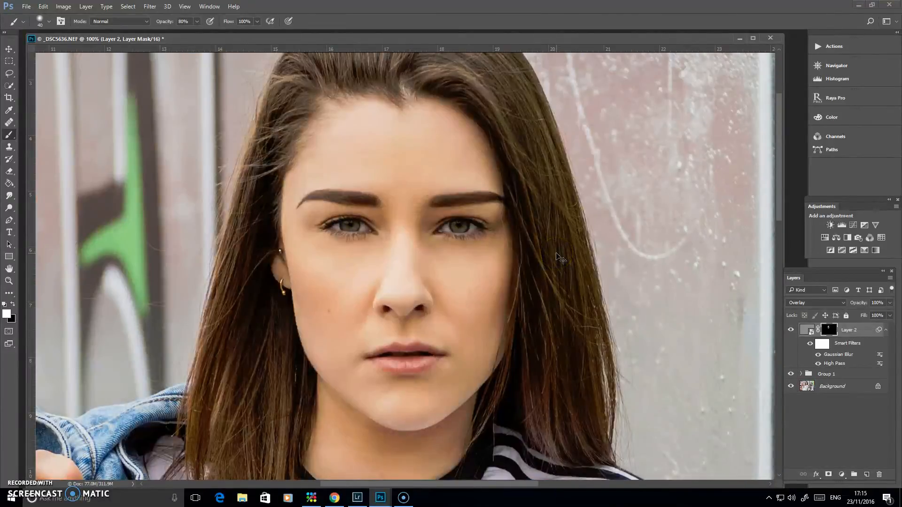
{"action": "key", "text": "ctrl+minus"}
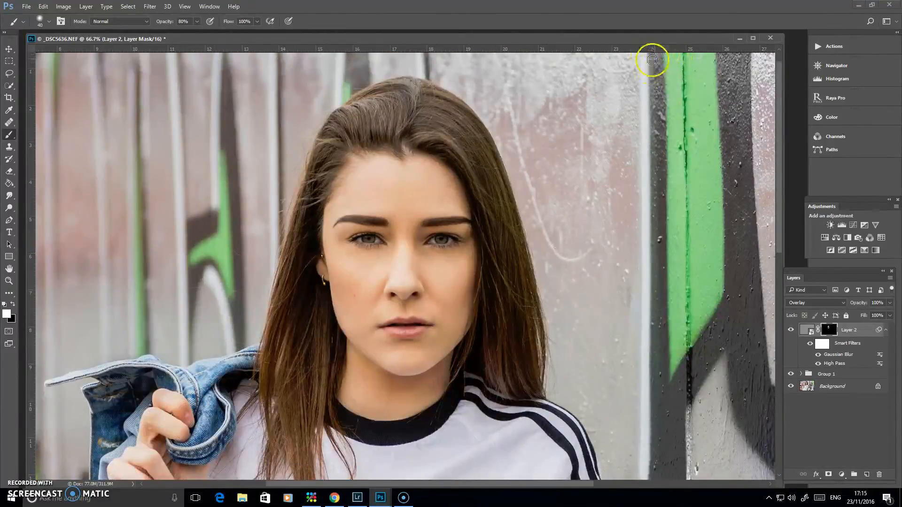
{"action": "left_click", "coordinate": [792, 331]}
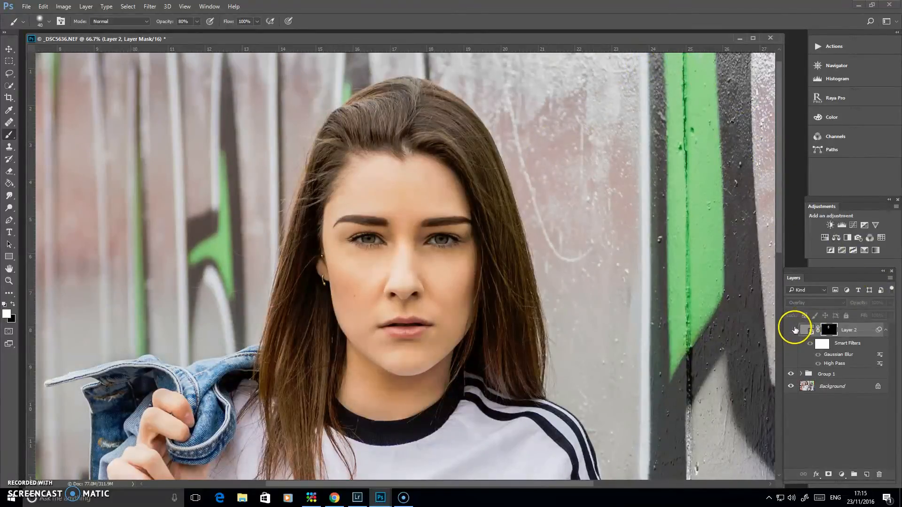
{"action": "left_click", "coordinate": [793, 330]}
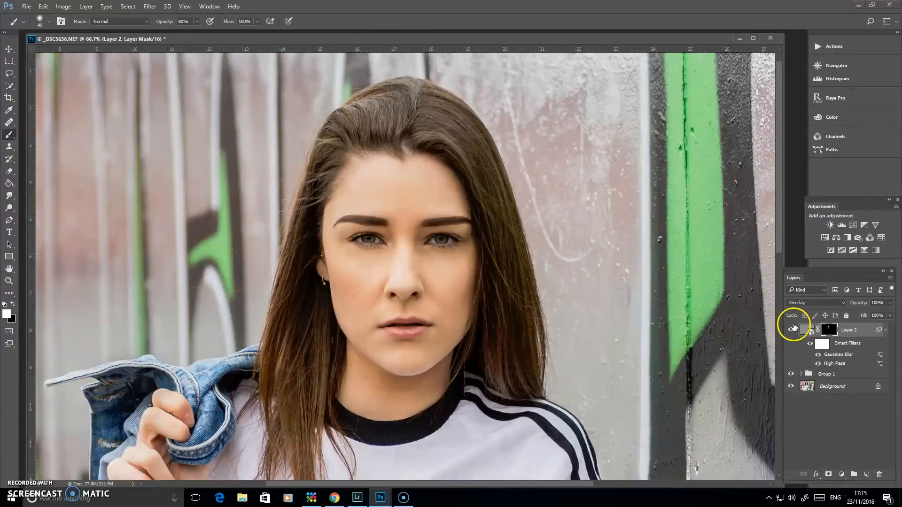
Step: Examine the face from brows to lips with Layer 2 hidden and shown, leaving the layer visible
{"action": "key", "text": "ctrl+plus"}
{"action": "key", "text": "ctrl+plus"}
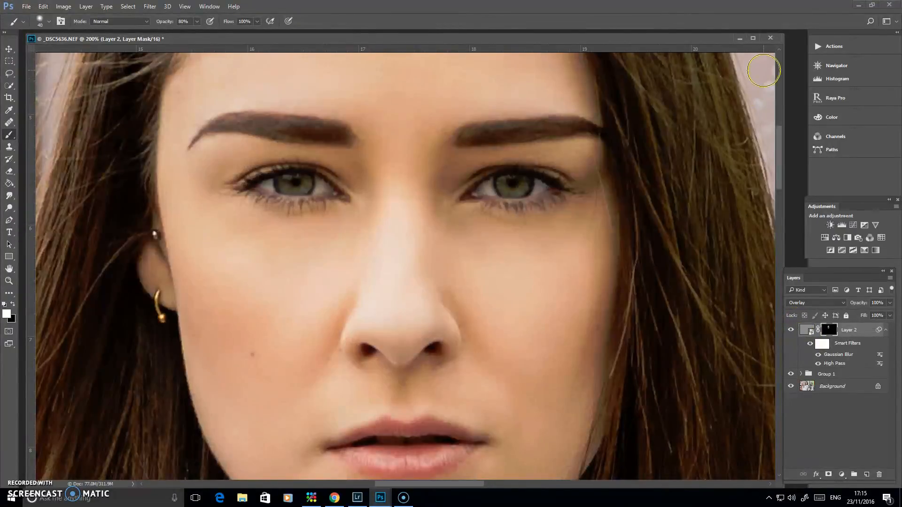
{"action": "left_click", "coordinate": [791, 332]}
{"action": "left_click", "coordinate": [793, 330]}
{"action": "left_click", "coordinate": [791, 331]}
{"action": "left_click", "coordinate": [792, 330]}
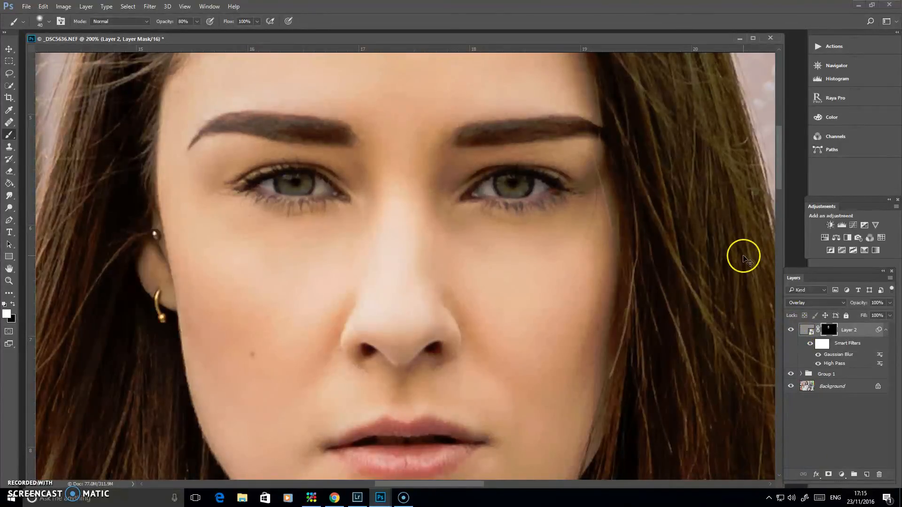
Step: Examine the under-eye, nose and cheek skin in close-up with Layer 2 hidden and shown, leaving the layer visible
{"action": "key", "text": "ctrl+plus"}
{"action": "key", "text": "ctrl+plus"}
{"action": "scroll", "coordinate": [492, 303], "scroll_direction": "left", "scroll_amount": 5}
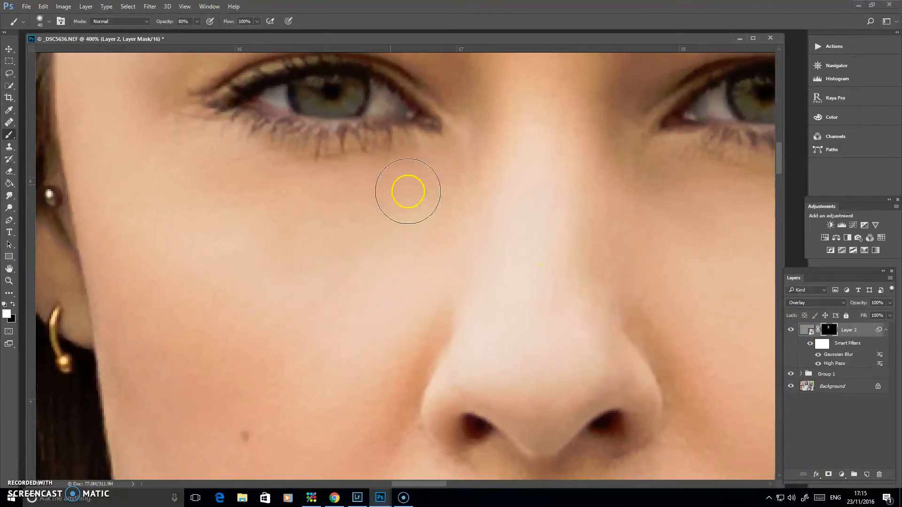
{"action": "left_click", "coordinate": [790, 331]}
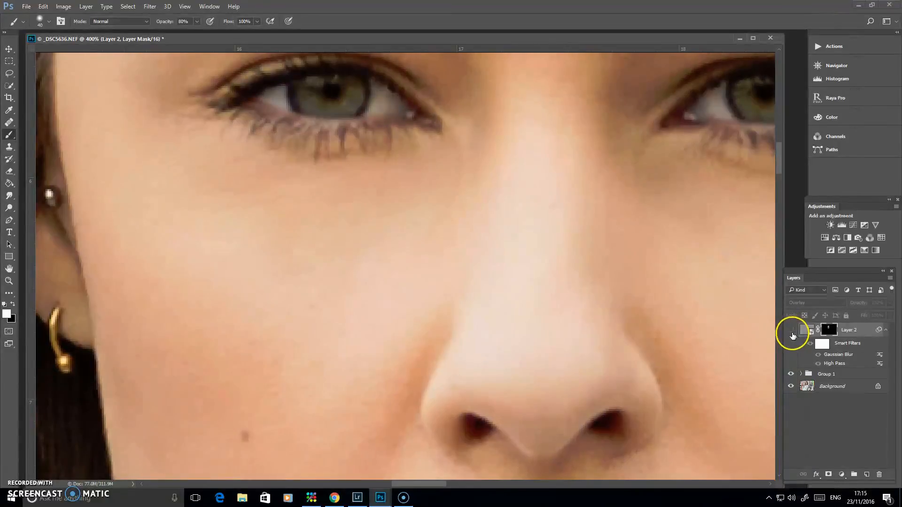
{"action": "left_click", "coordinate": [791, 331]}
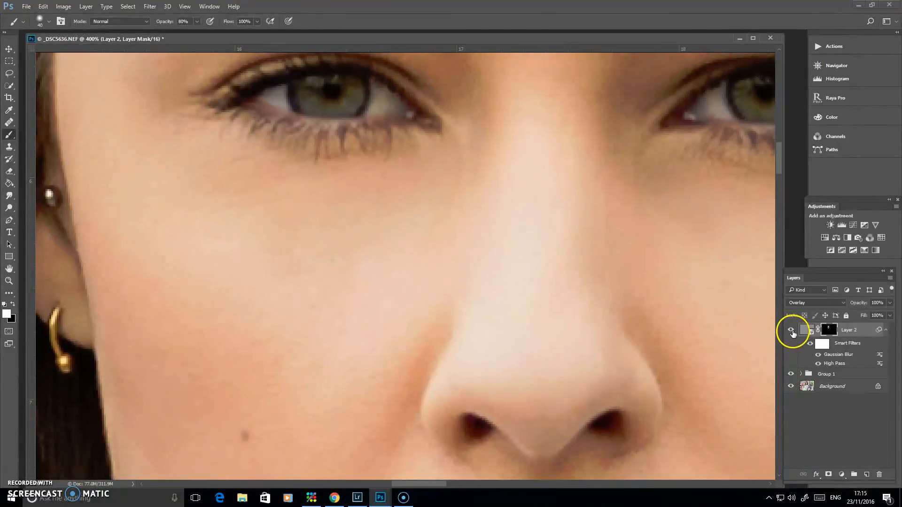
{"action": "left_click", "coordinate": [791, 331]}
{"action": "left_click", "coordinate": [791, 331]}
{"action": "key", "text": "ctrl+1"}
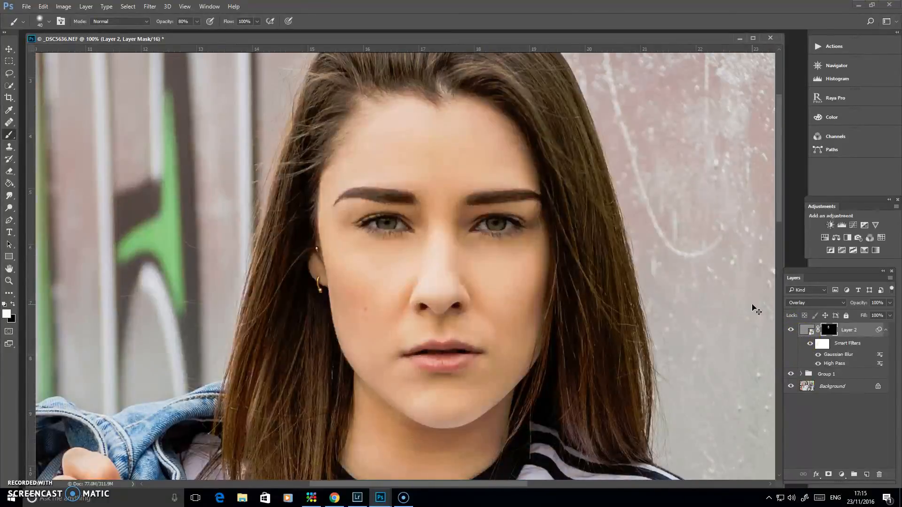
Step: Compare the retouched portrait with the original by showing only the Background, restore all layers, and target Layer 2's content instead of its mask
{"action": "key", "text": "ctrl+minus"}
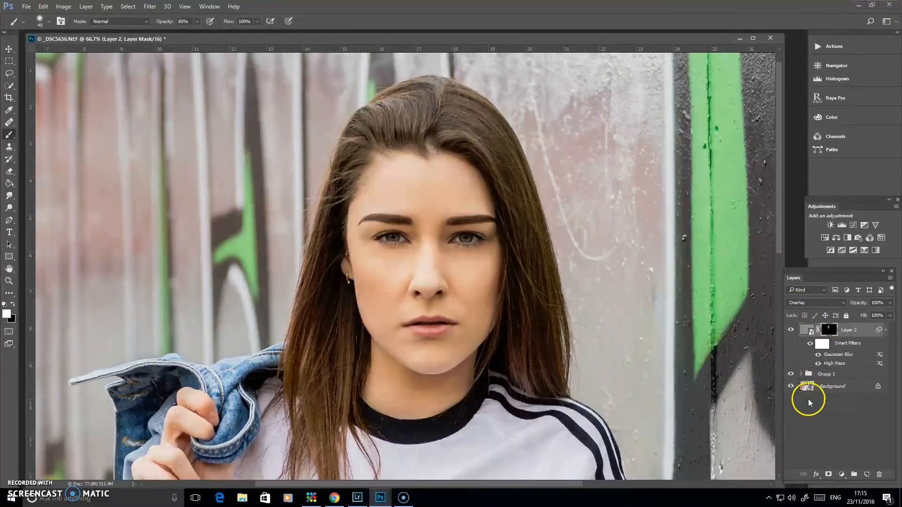
{"action": "left_click", "coordinate": [791, 387], "text": "alt"}
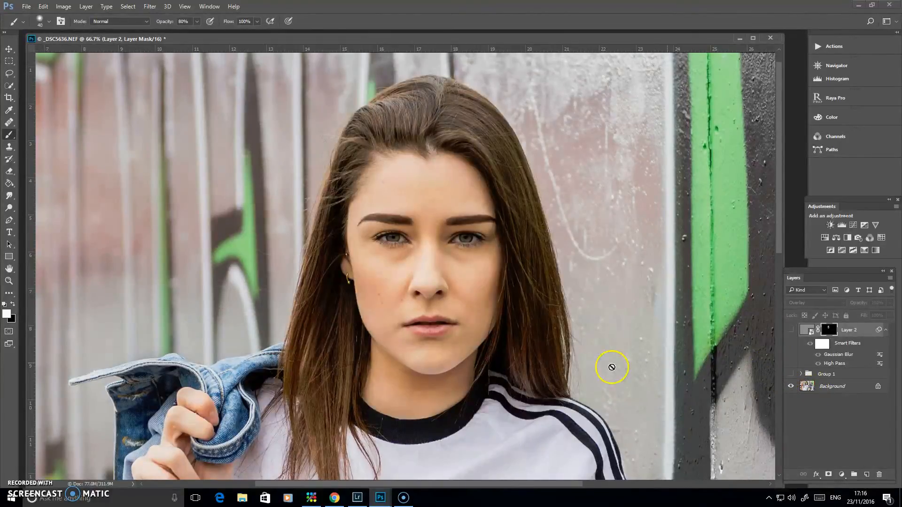
{"action": "left_click", "coordinate": [789, 387], "text": "alt"}
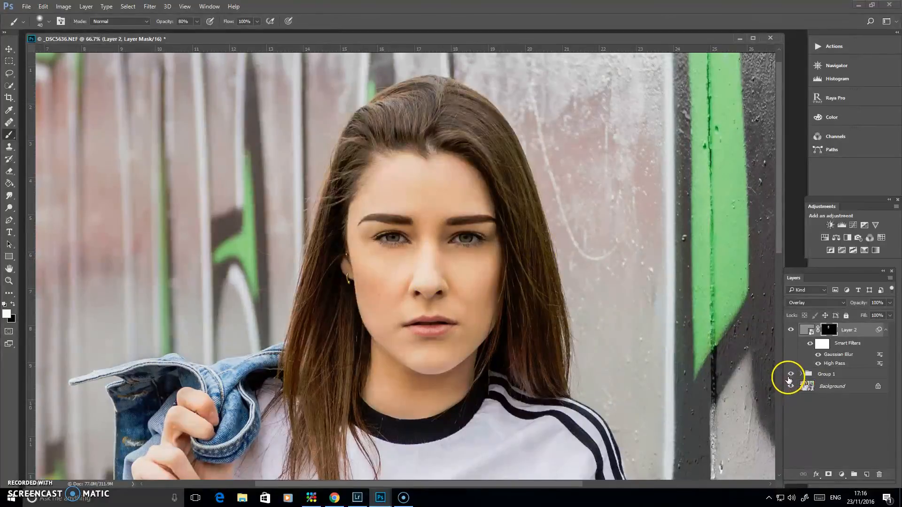
{"action": "left_click", "coordinate": [802, 331]}
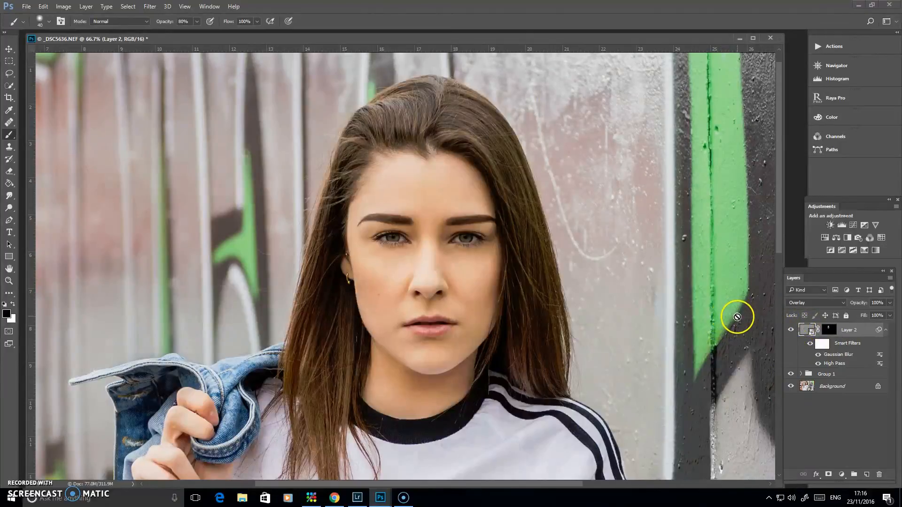